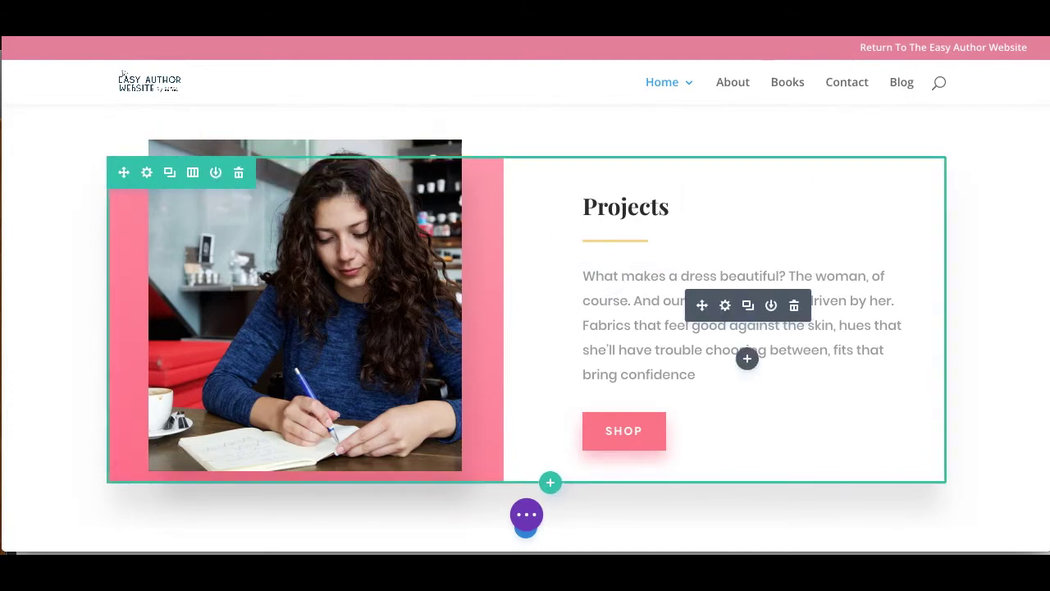
# Try #003657 as the background colour of the Projects row and replace it with white #ffffff
pyautogui.click(147, 172)
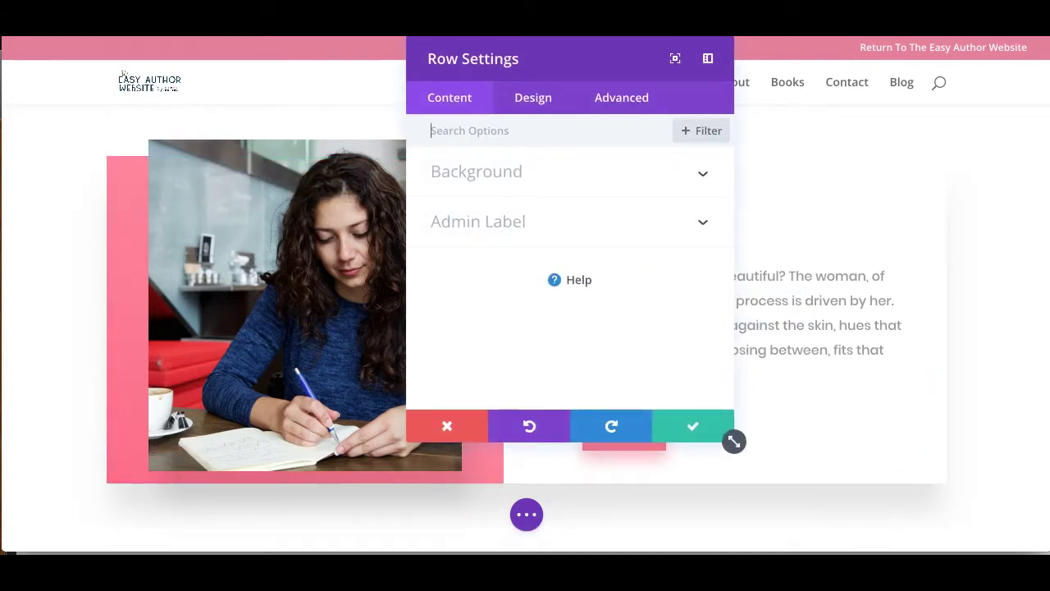
pyautogui.click(477, 171)
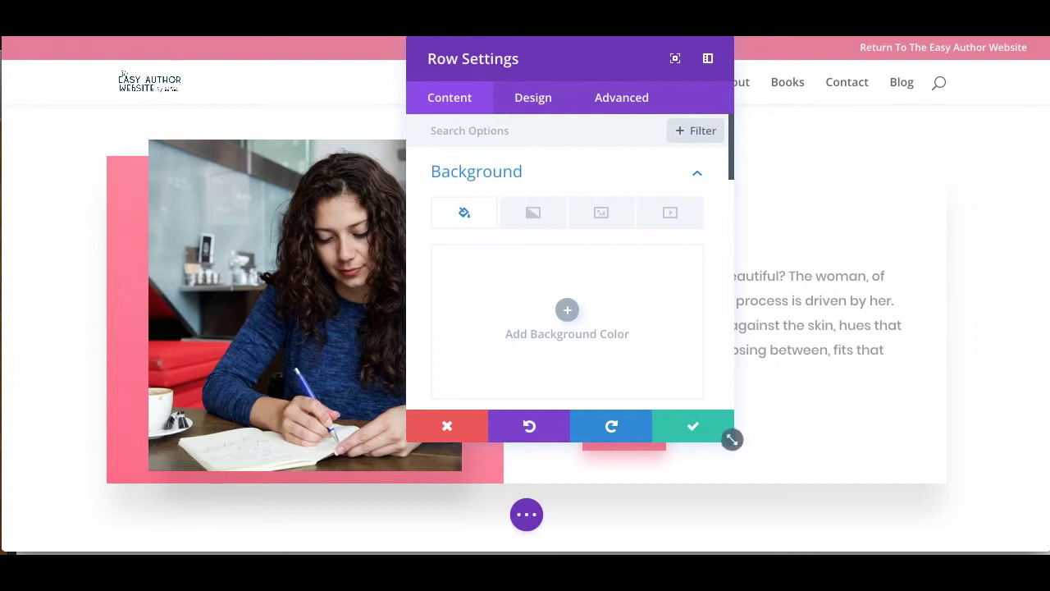
pyautogui.click(566, 310)
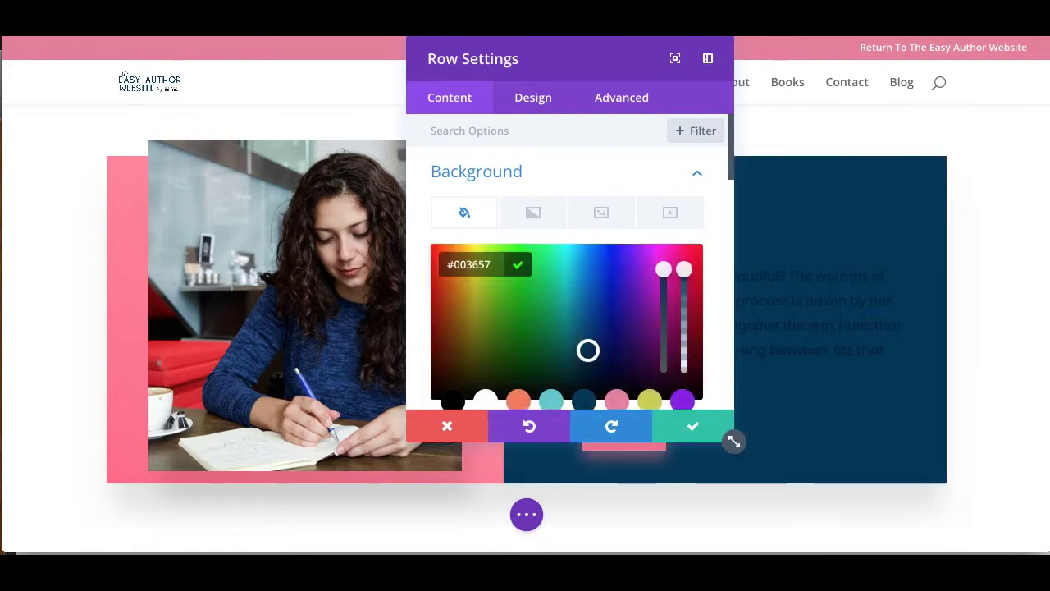
pyautogui.write('#003657')
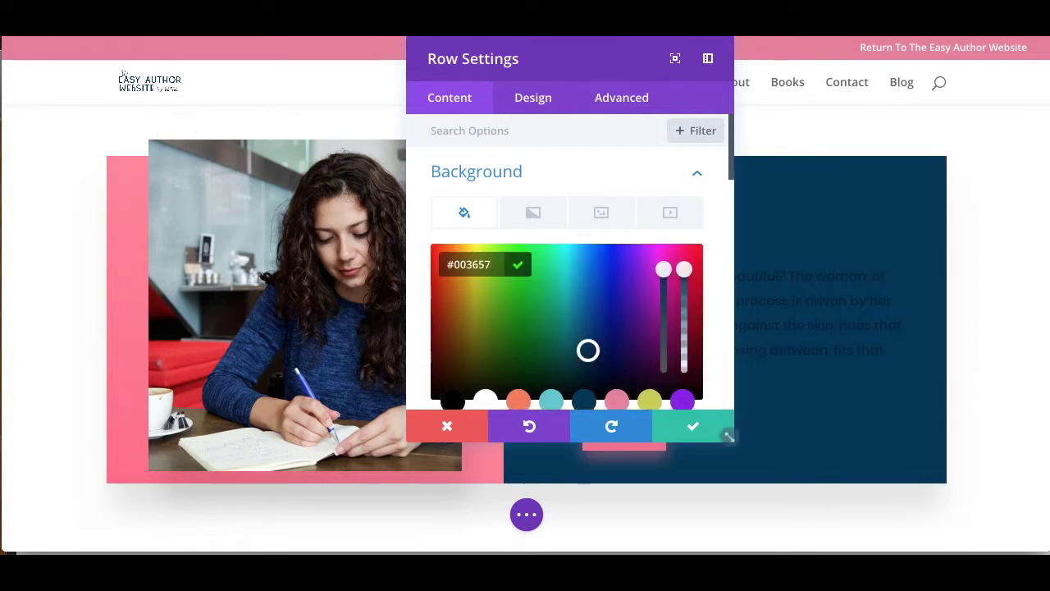
pyautogui.hotkey('ctrl', 'z')
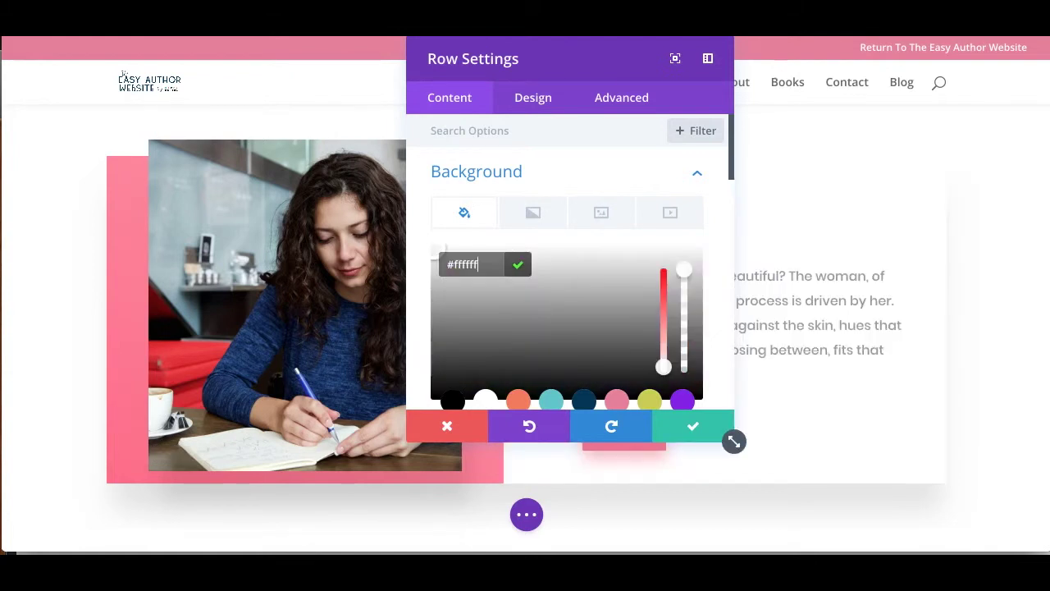
# Set Column 1's background gradient colours to turquoise #5ec7ca and dark blue #003657
pyautogui.scroll(-3, 566, 271)
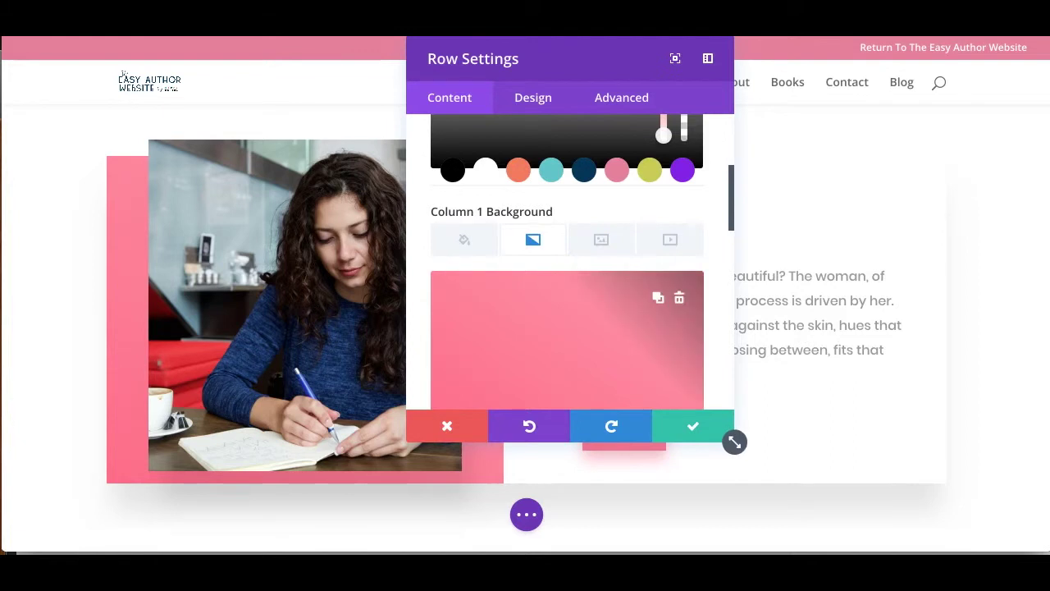
pyautogui.scroll(-1, 733, 440)
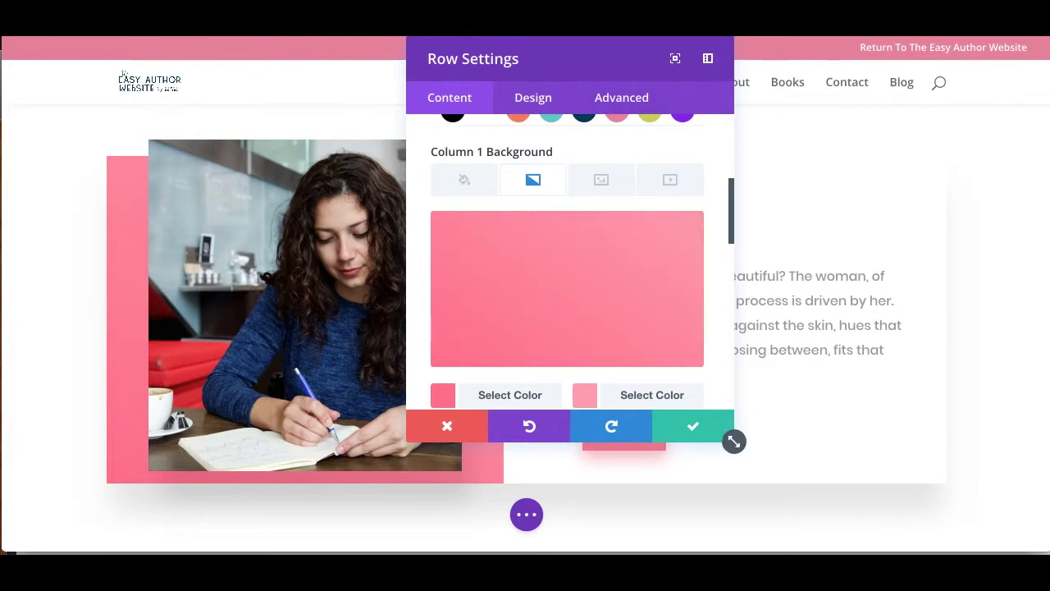
pyautogui.click(502, 395)
pyautogui.click(551, 368)
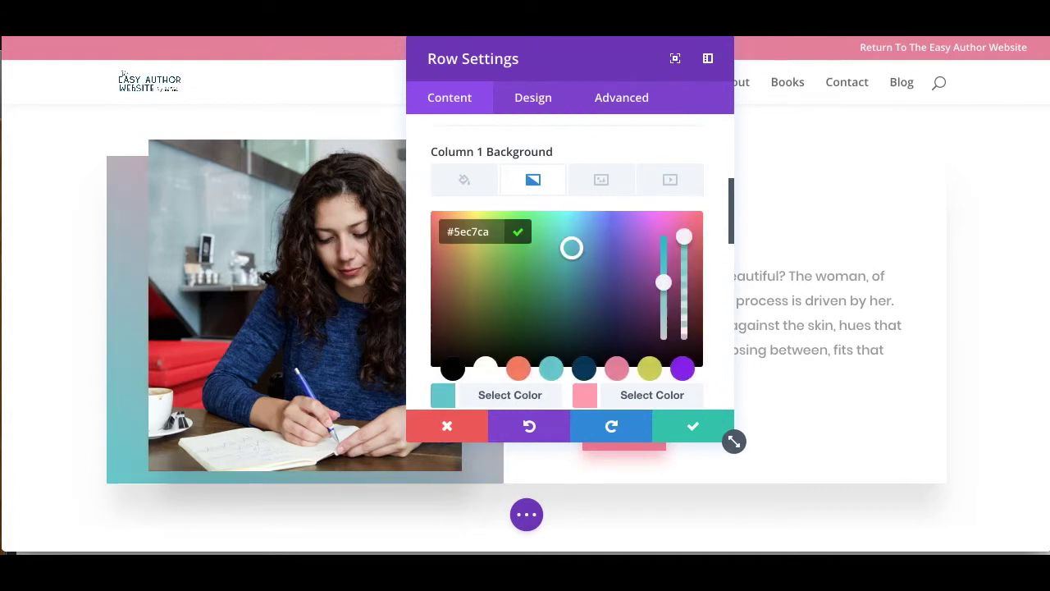
pyautogui.click(640, 395)
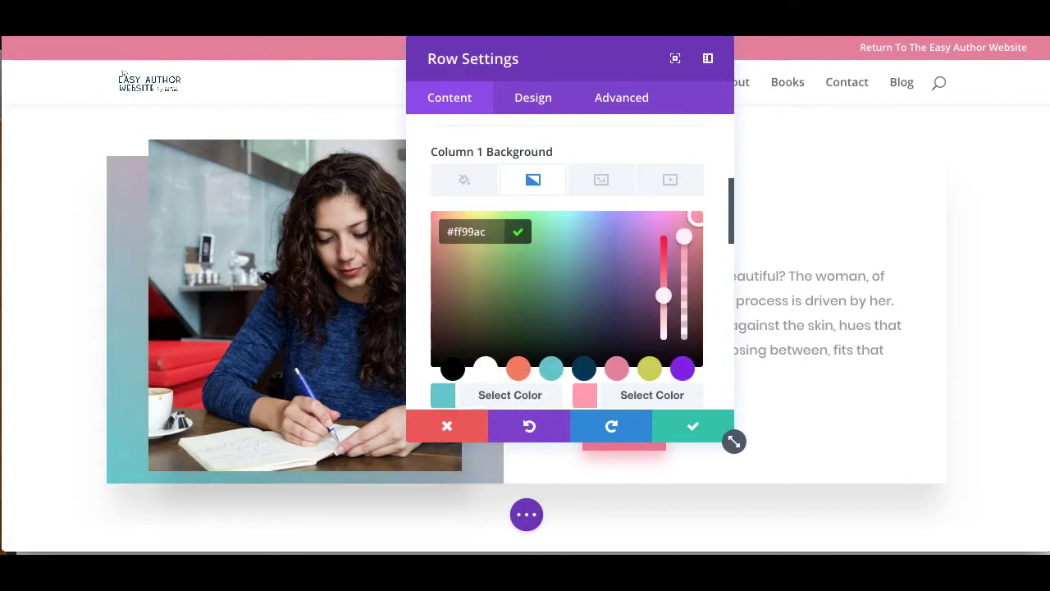
pyautogui.click(583, 368)
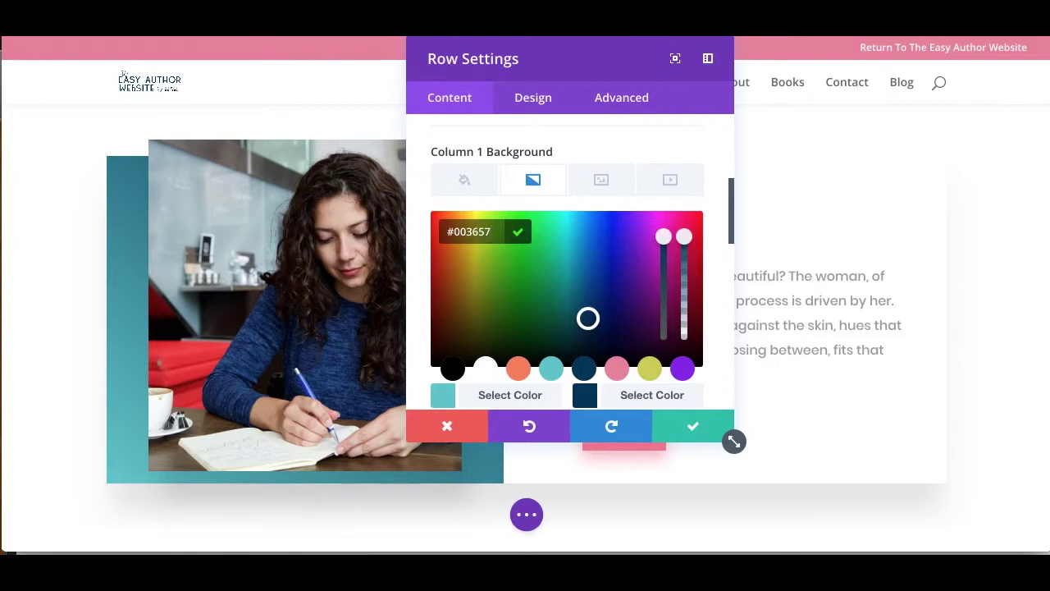
# Try the Radial gradient type for Column 1's background and return it to Linear
pyautogui.scroll(-2, 566, 267)
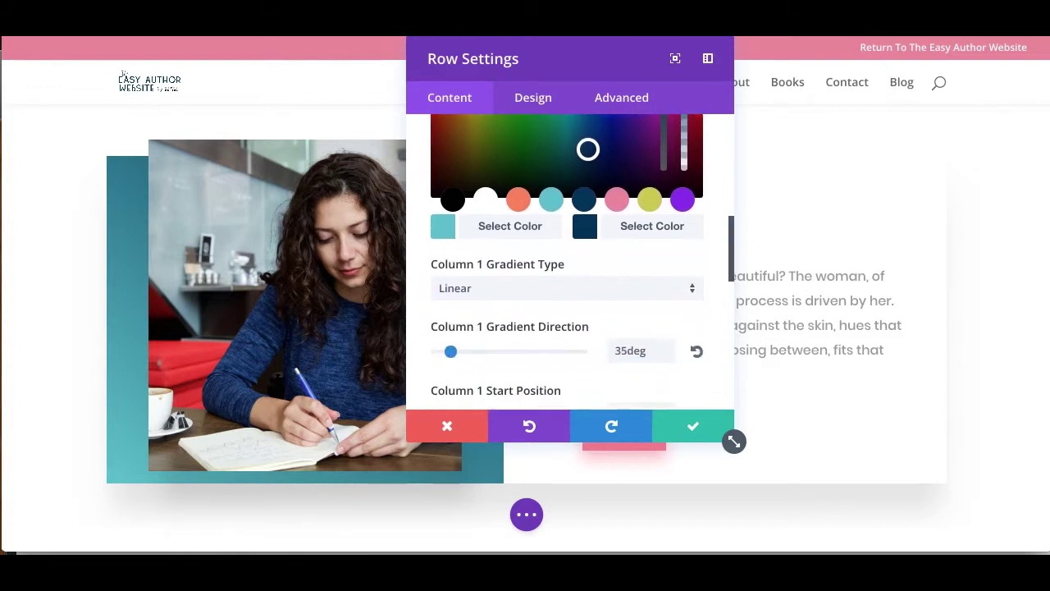
pyautogui.click(566, 287)
pyautogui.click(468, 330)
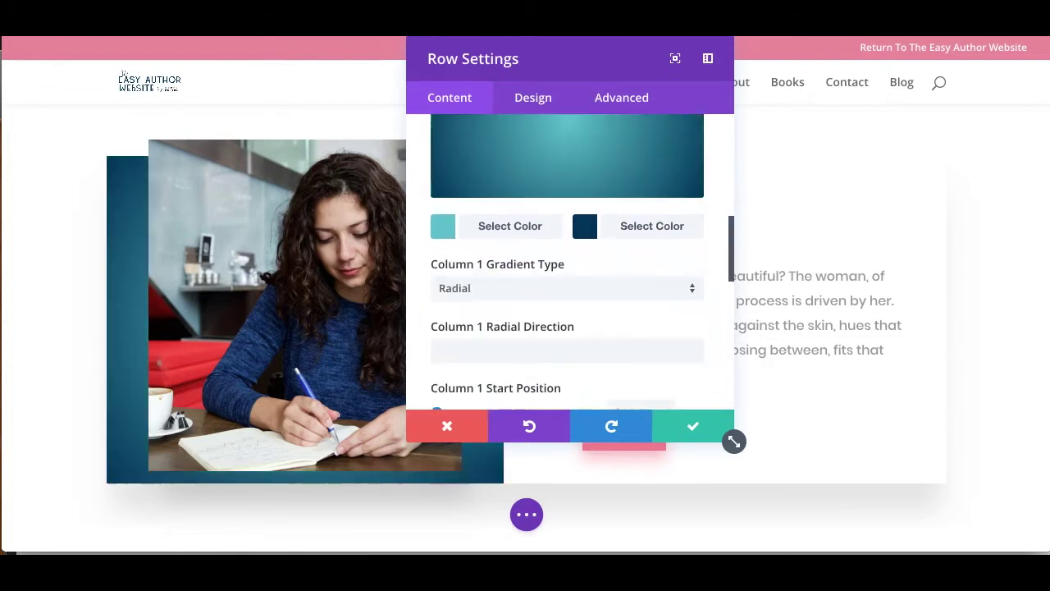
pyautogui.click(566, 288)
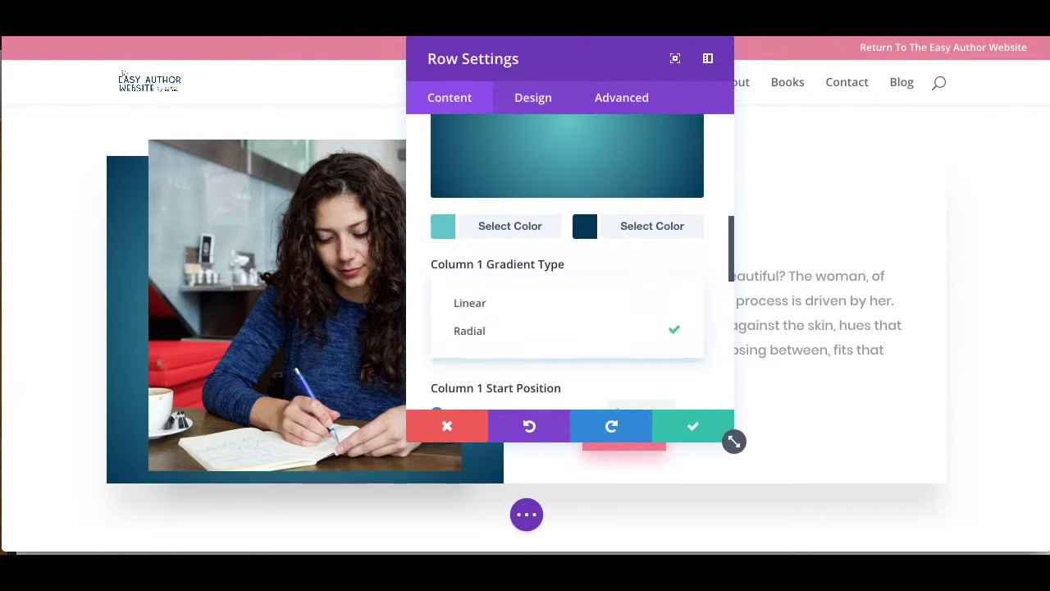
pyautogui.click(468, 302)
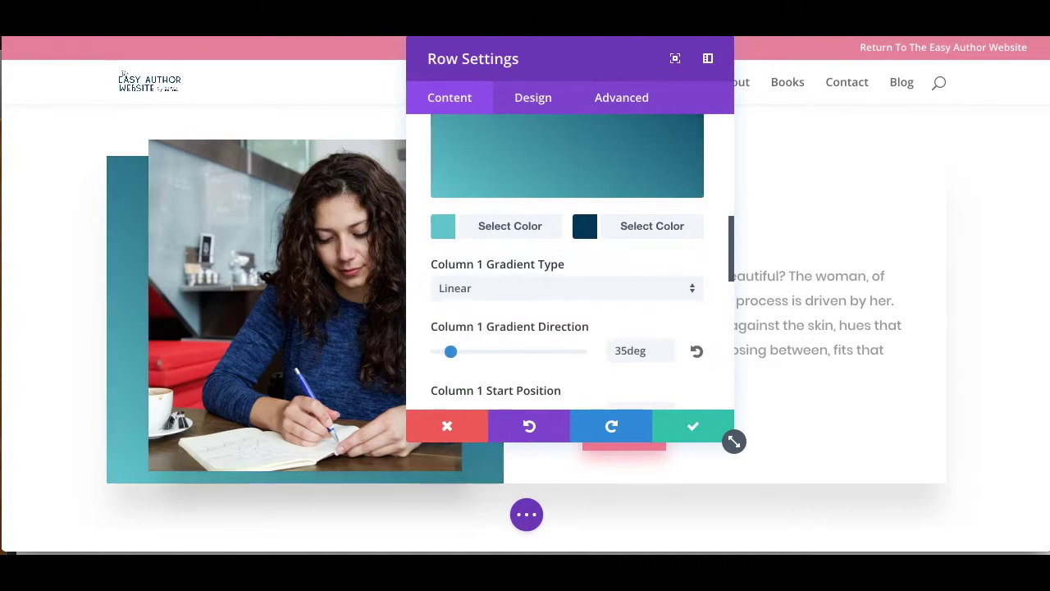
# Adjust Column 1's linear gradient to a 160deg direction with a 29% start position and an 83% end position
pyautogui.moveTo(451, 351); pyautogui.dragTo(485, 351)
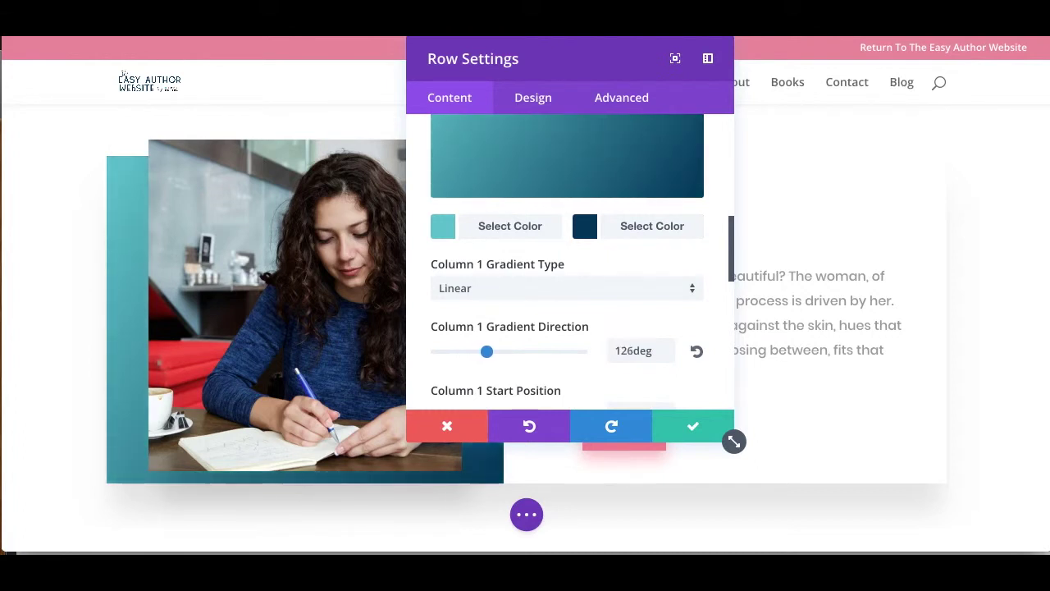
pyautogui.moveTo(574, 59); pyautogui.dragTo(703, 59)
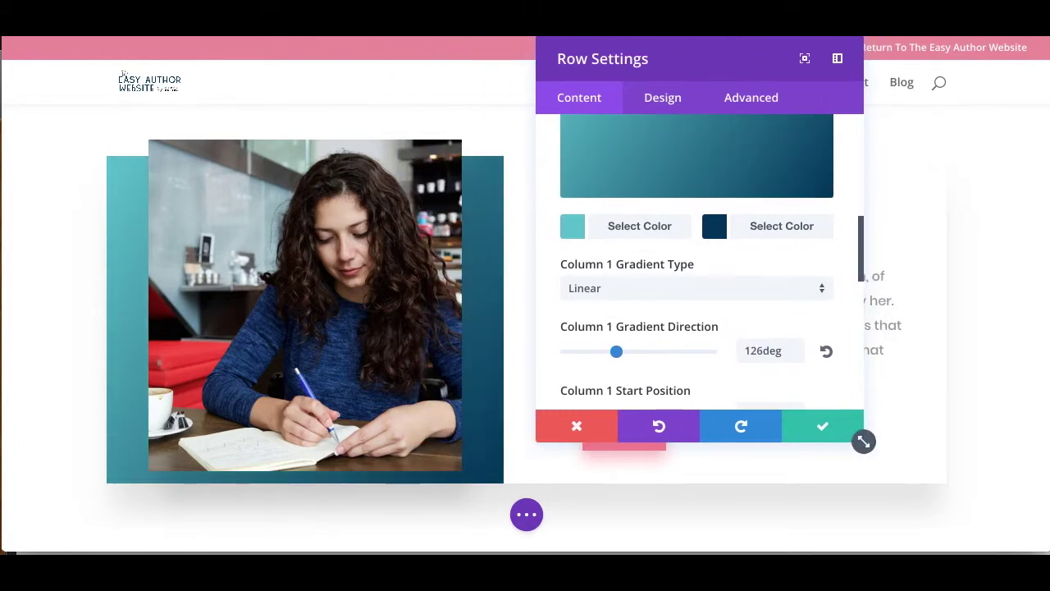
pyautogui.moveTo(616, 351)
pyautogui.mouseDown()
pyautogui.moveTo(694, 351)
pyautogui.moveTo(635, 351)
pyautogui.mouseUp()
pyautogui.scroll(-2, 698, 262)
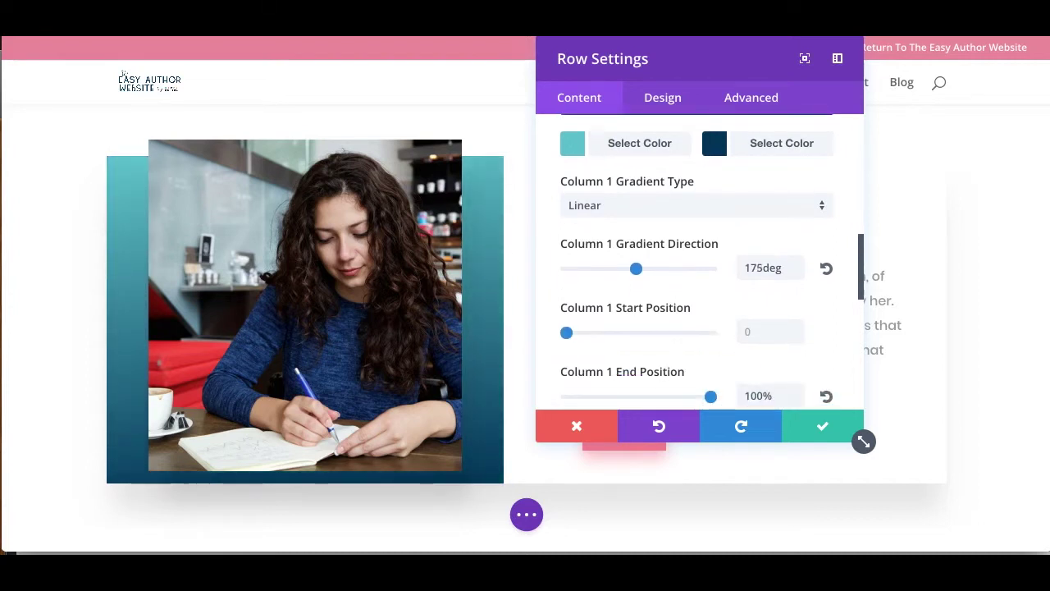
pyautogui.moveTo(566, 333); pyautogui.dragTo(608, 333)
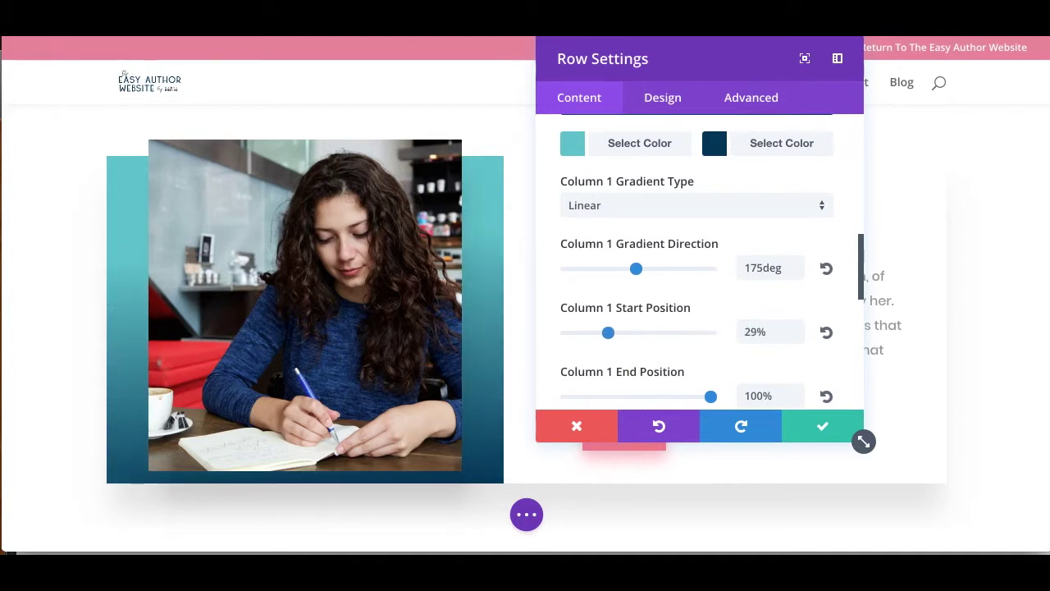
pyautogui.moveTo(710, 397); pyautogui.dragTo(637, 396)
pyautogui.moveTo(636, 268)
pyautogui.mouseDown()
pyautogui.moveTo(606, 268)
pyautogui.moveTo(630, 268)
pyautogui.mouseUp()
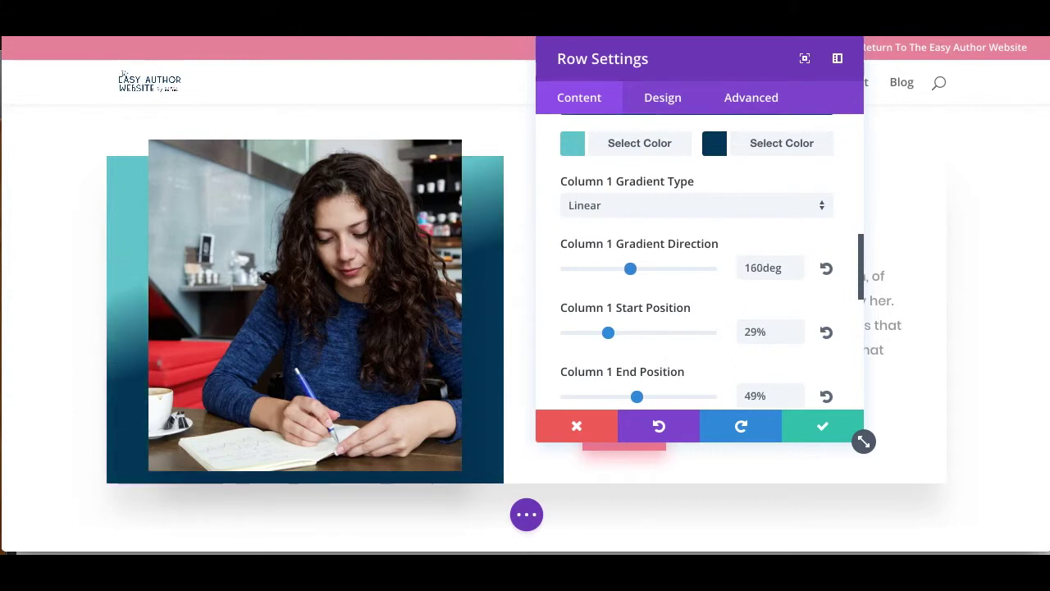
pyautogui.moveTo(636, 396); pyautogui.dragTo(686, 395)
# Add Untitled-design.png from the Media Library as Column 1's background image
pyautogui.scroll(-3, 697, 263)
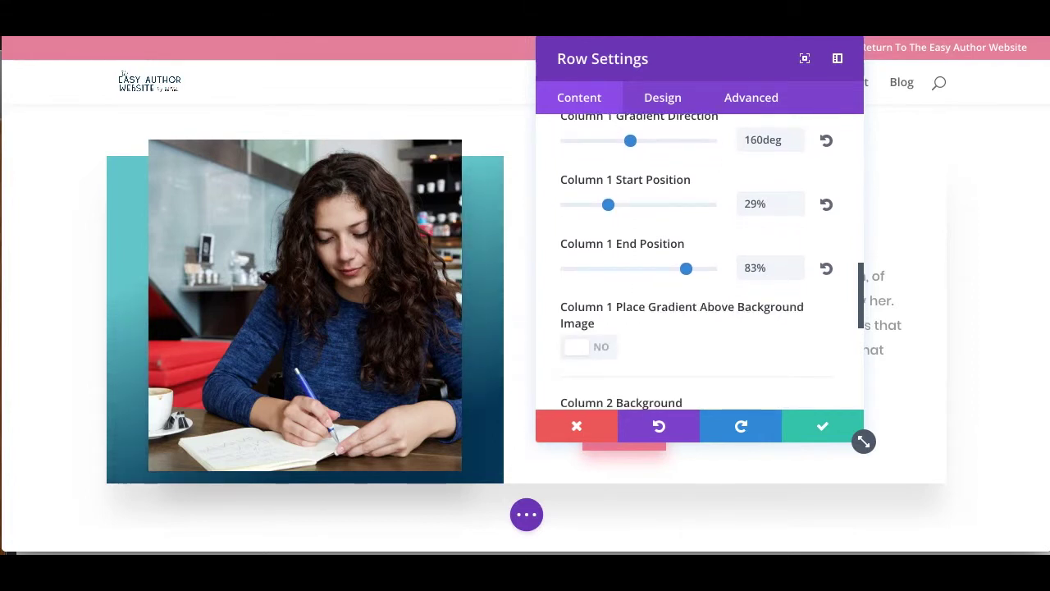
pyautogui.scroll(-3, 697, 262)
pyautogui.scroll(4, 696, 262)
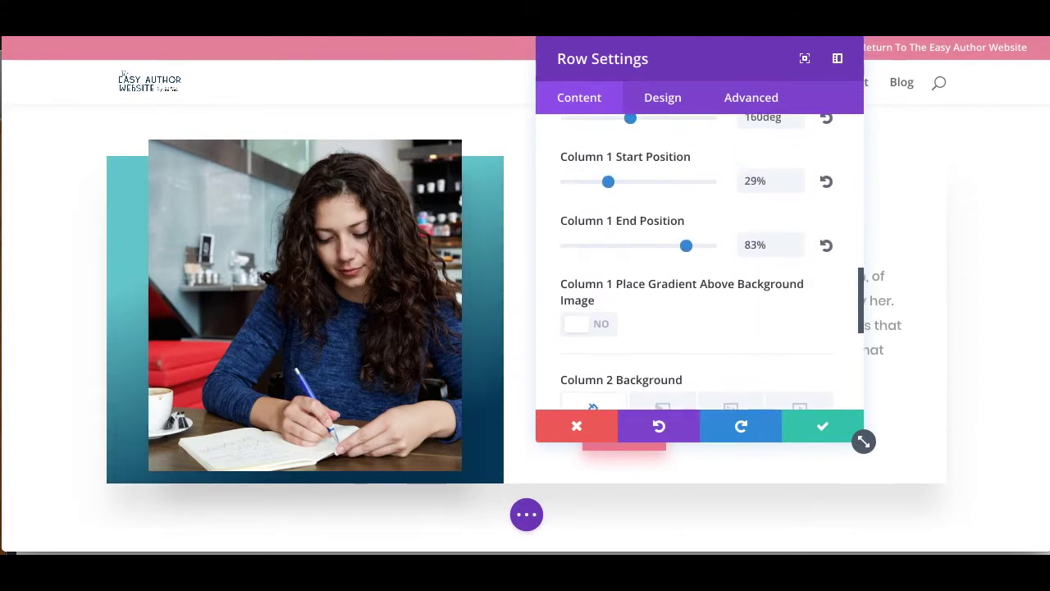
pyautogui.scroll(3, 697, 262)
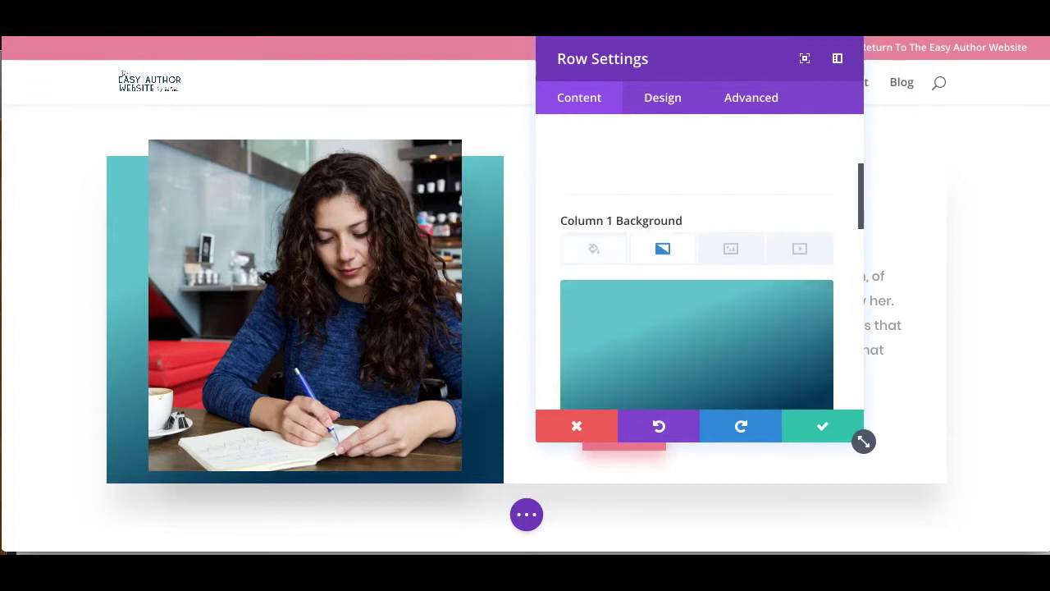
pyautogui.click(731, 248)
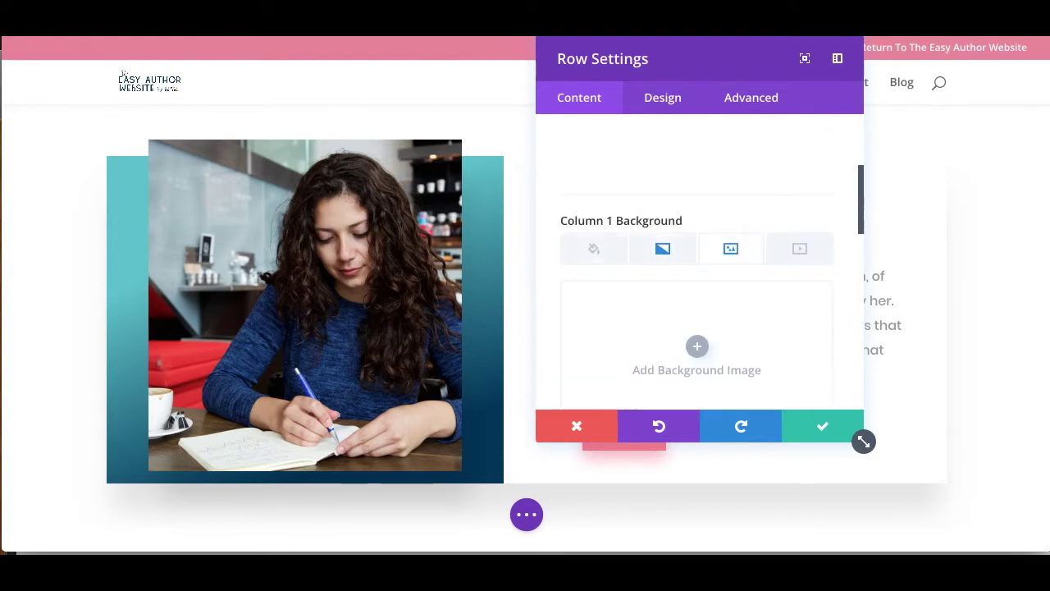
pyautogui.click(696, 346)
pyautogui.scroll(-5, 485, 289)
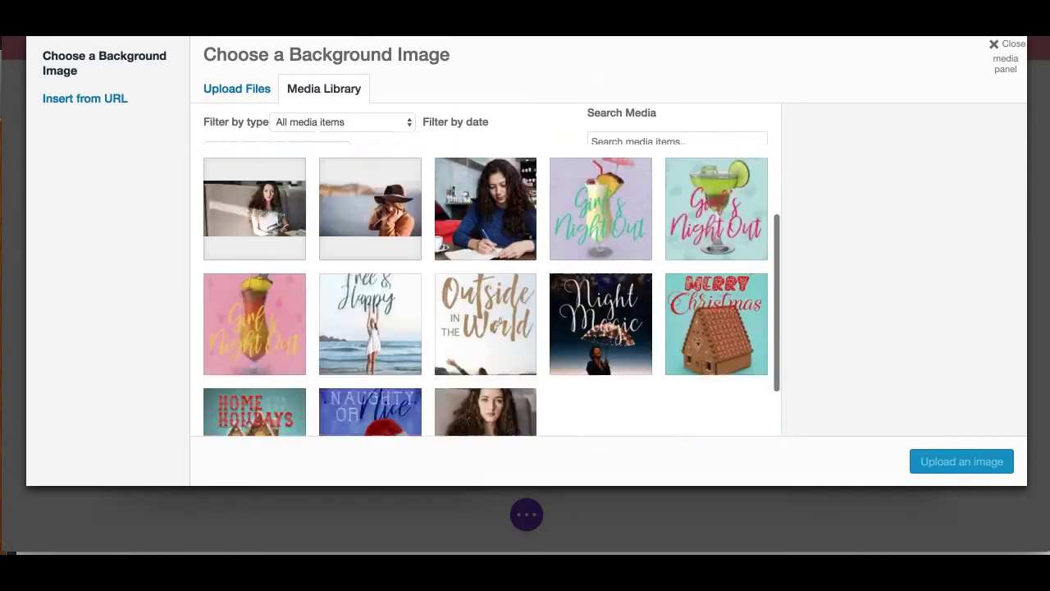
pyautogui.click(525, 332)
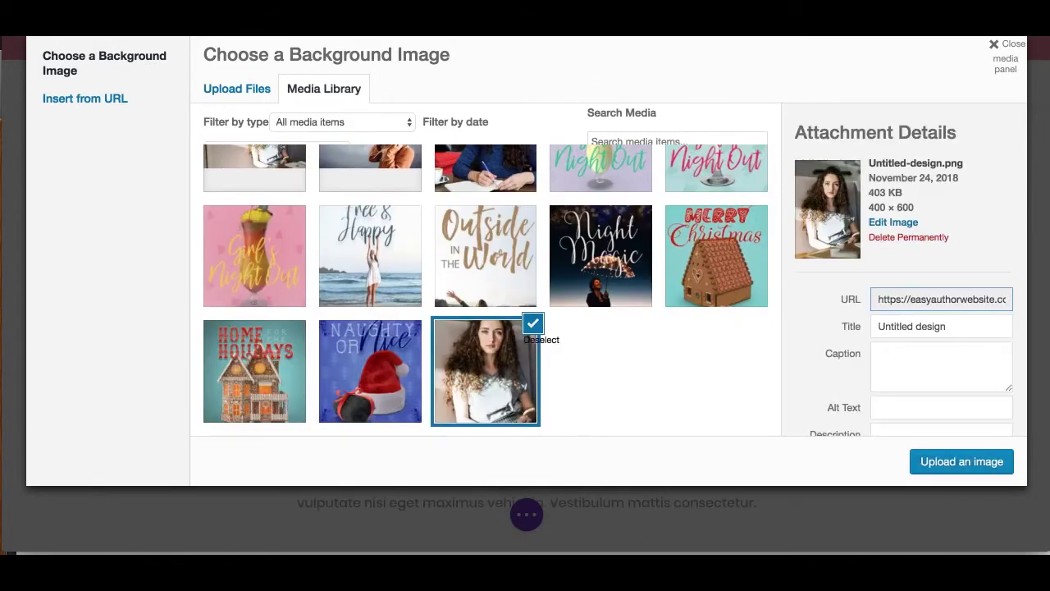
pyautogui.rightClick(977, 461)
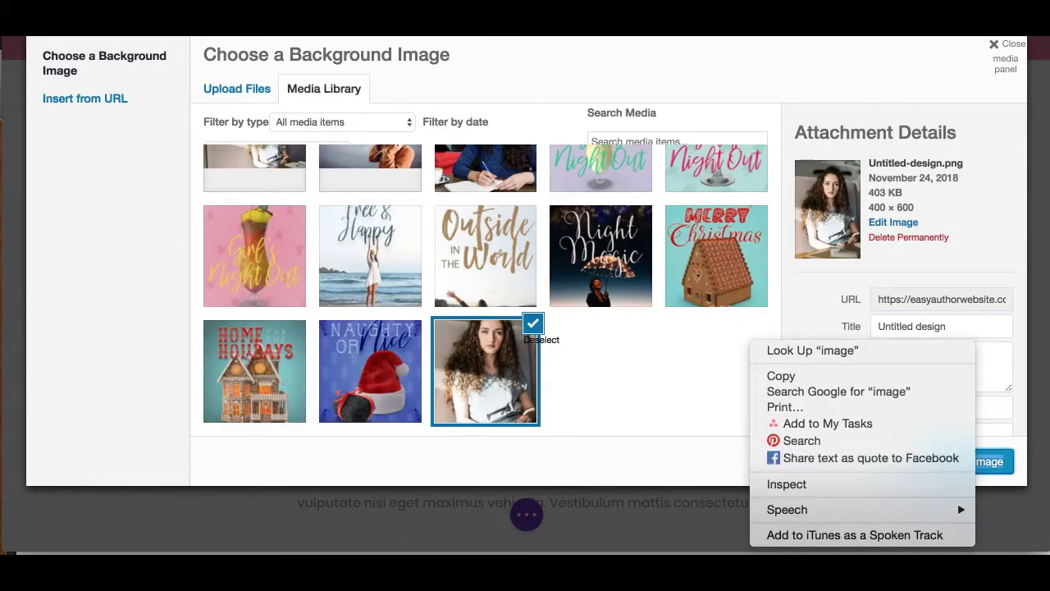
pyautogui.click(988, 461)
pyautogui.click(976, 461)
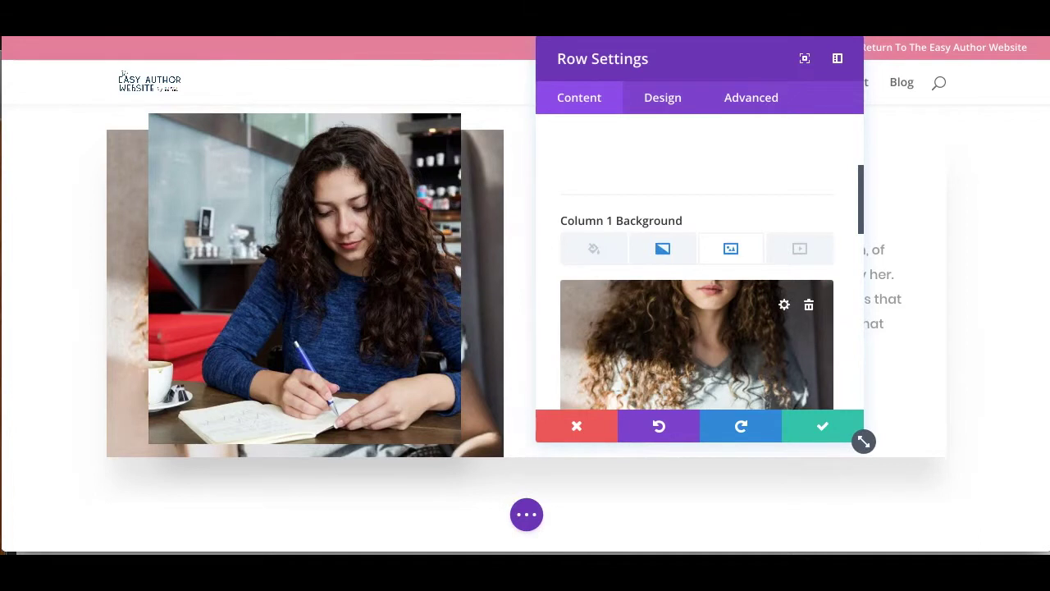
# Enable placing Column 1's gradient above its background image
pyautogui.scroll(-1, 697, 344)
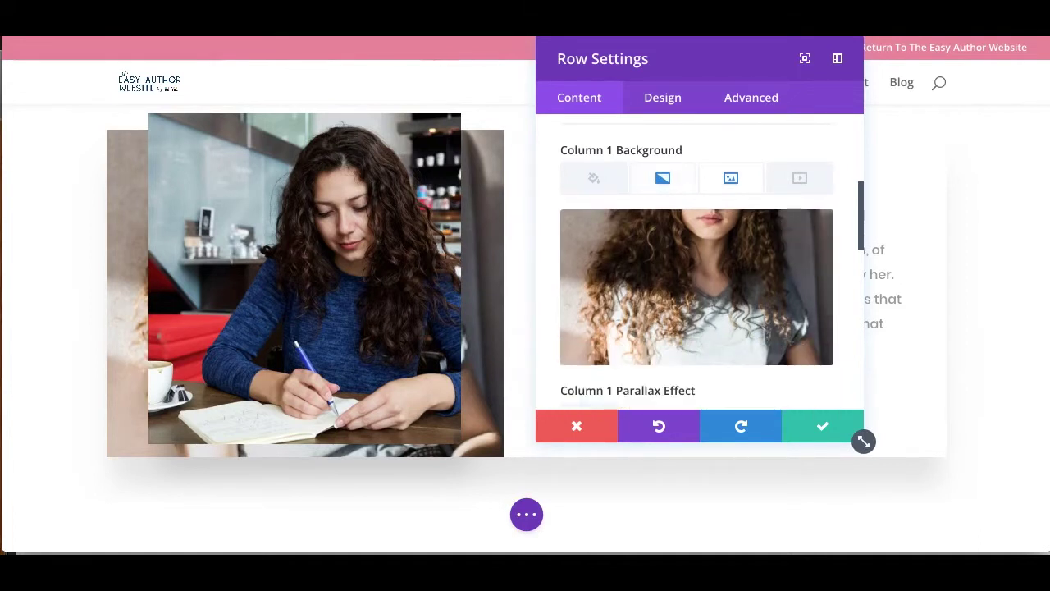
pyautogui.click(663, 178)
pyautogui.scroll(-6, 697, 287)
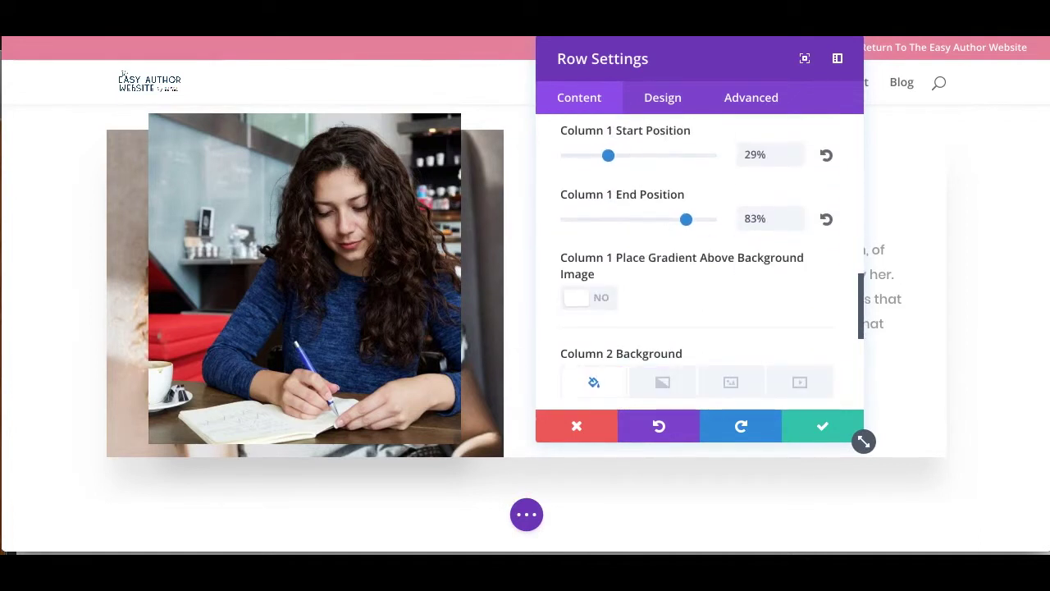
pyautogui.click(589, 297)
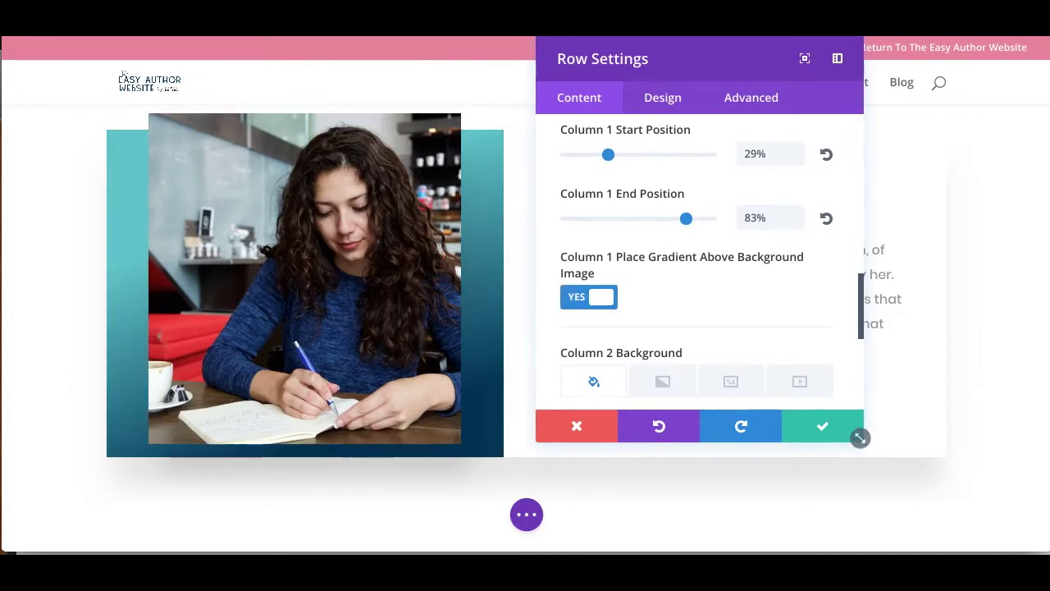
# Reduce the opacity of Column 1's turquoise gradient colour to 0.46, giving rgba(94,199,202,0.46)
pyautogui.scroll(4, 861, 439)
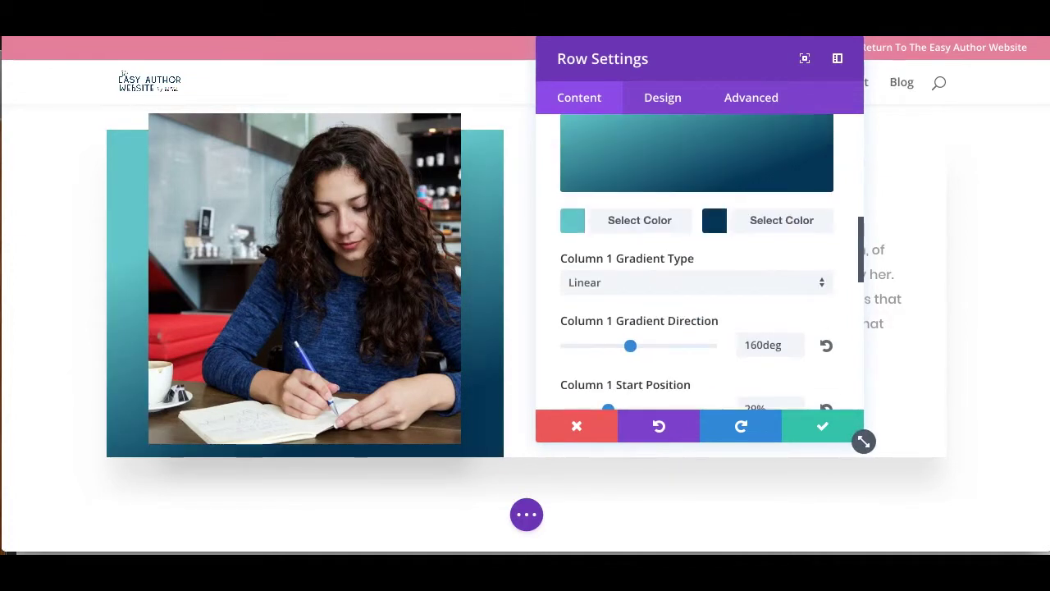
pyautogui.scroll(3, 701, 283)
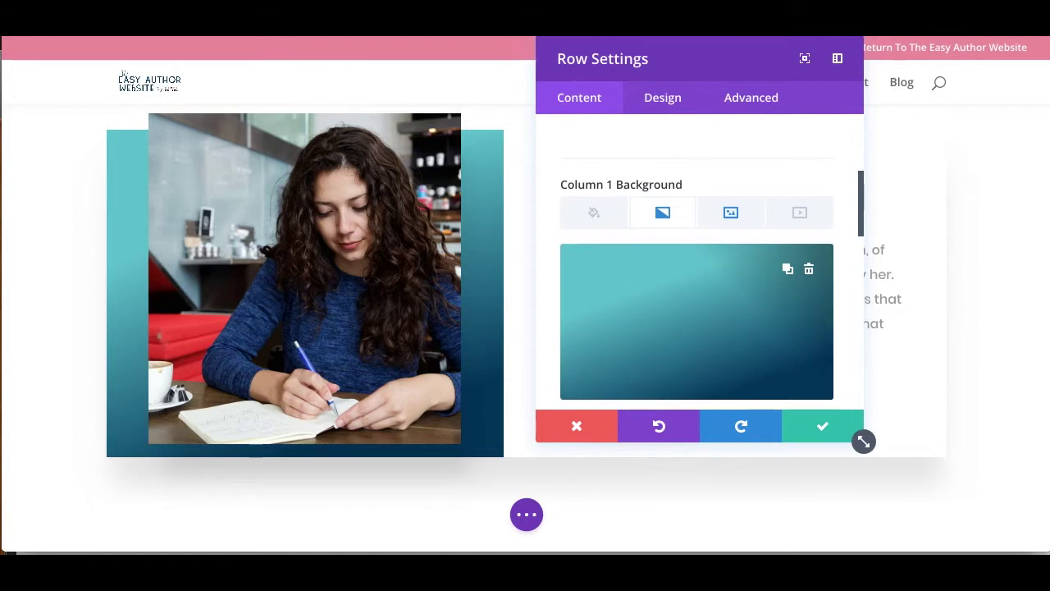
pyautogui.click(701, 283)
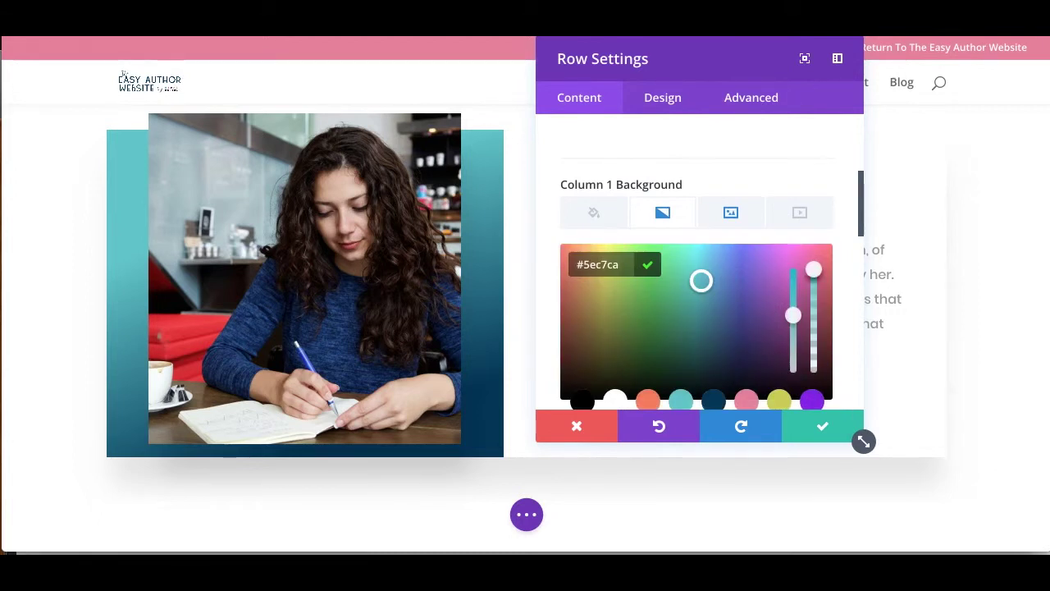
pyautogui.moveTo(813, 269); pyautogui.dragTo(813, 323)
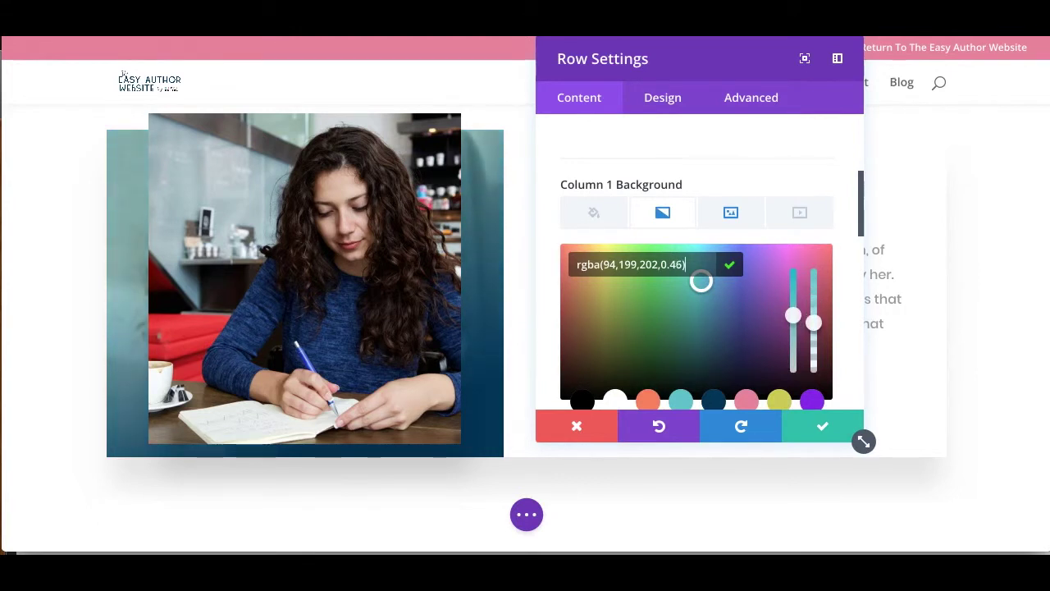
# Reduce the opacity of Column 1's dark-blue gradient colour to 0.6, giving rgba(0,54,87,0.6), and discard the row's changes
pyautogui.scroll(-2, 697, 279)
pyautogui.click(771, 353)
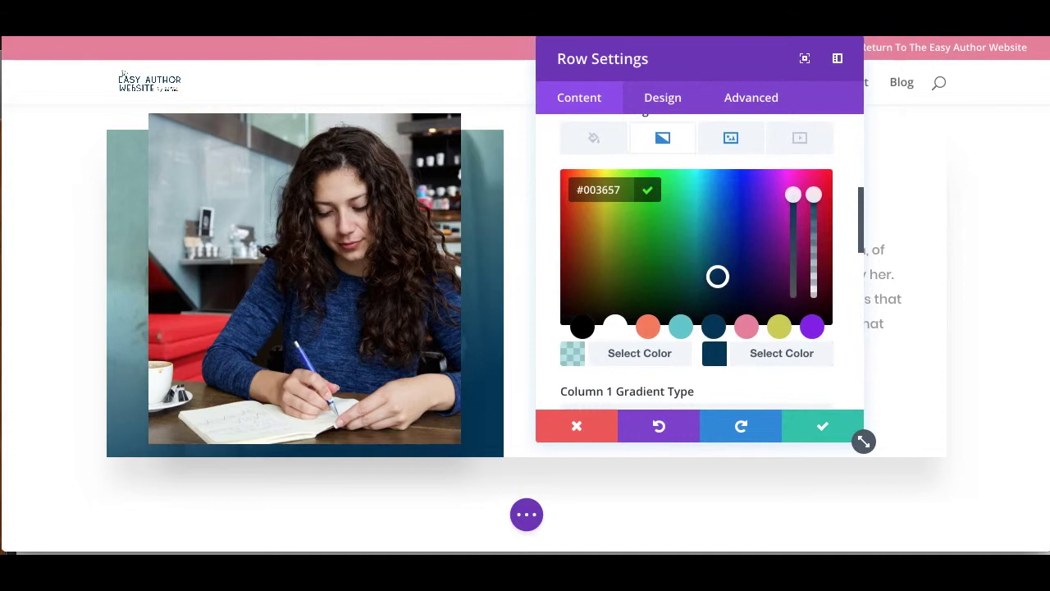
pyautogui.moveTo(813, 194); pyautogui.dragTo(812, 234)
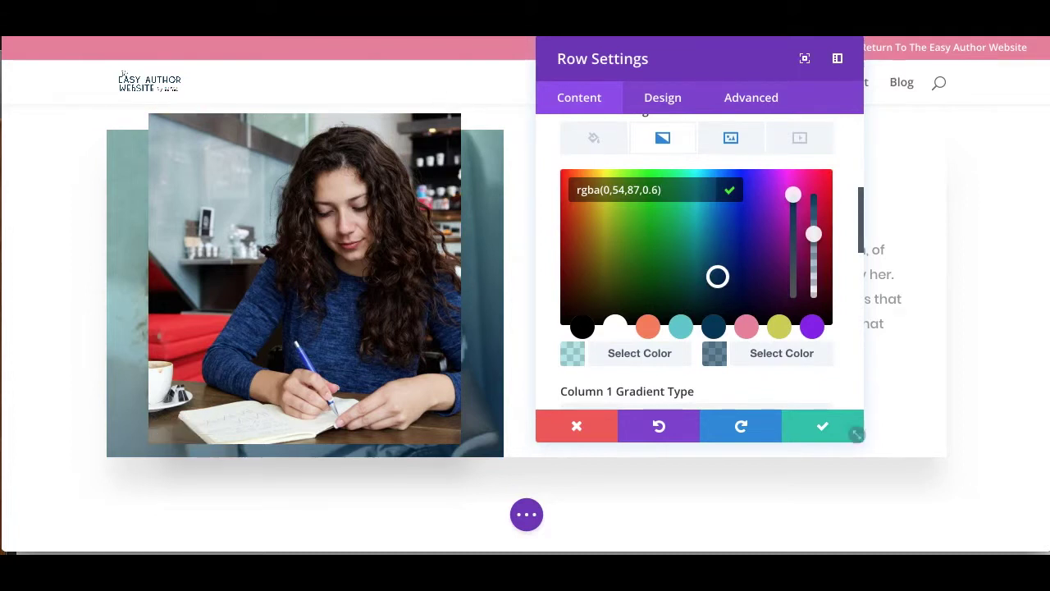
pyautogui.click(576, 426)
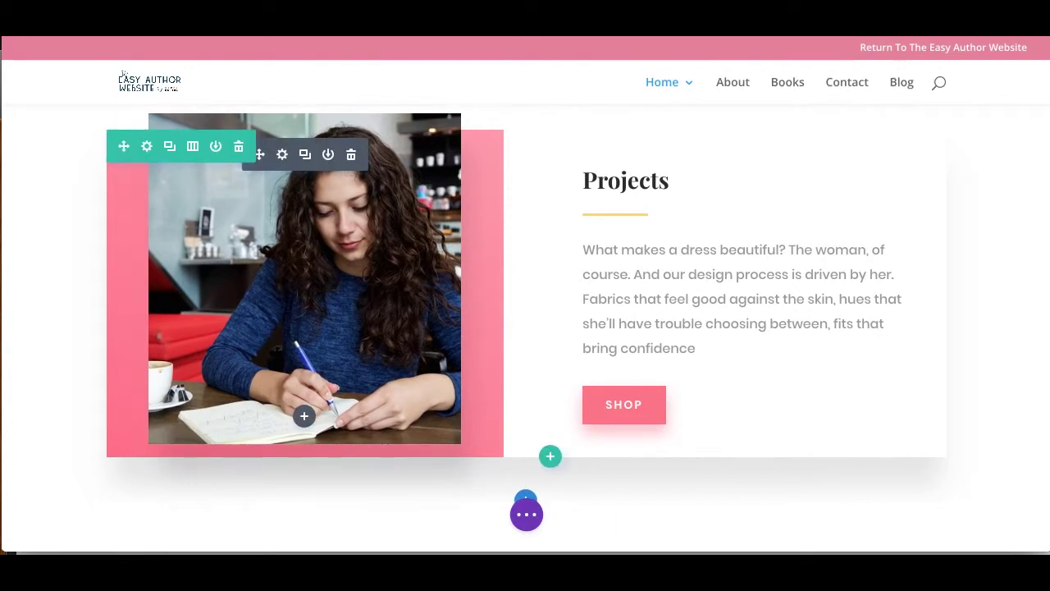
# View the Projects image's settings and the Media Library choices for replacing it, and close them without changes
pyautogui.click(282, 154)
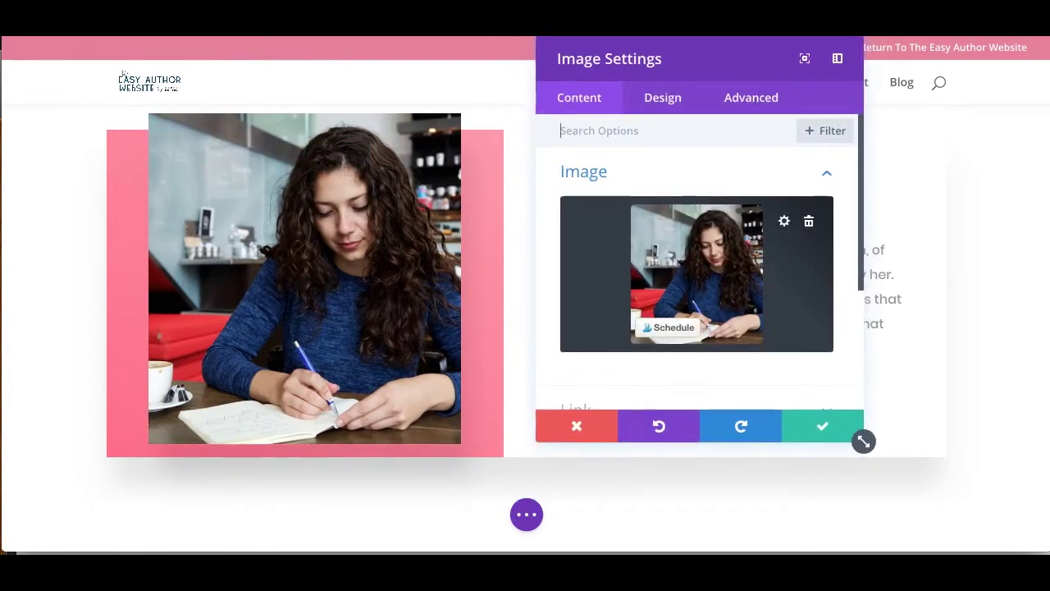
pyautogui.click(697, 271)
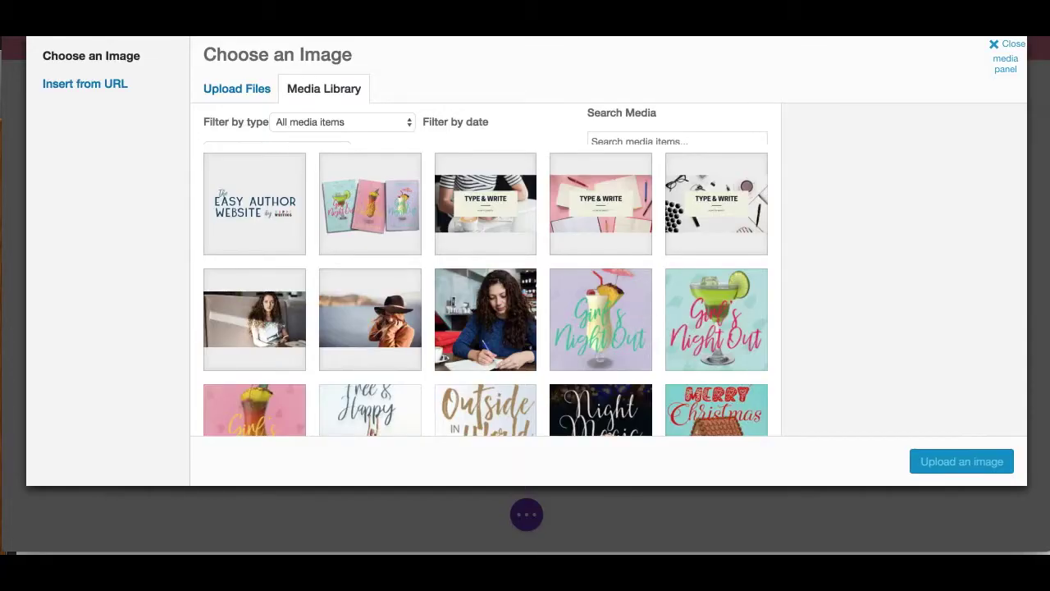
pyautogui.click(996, 45)
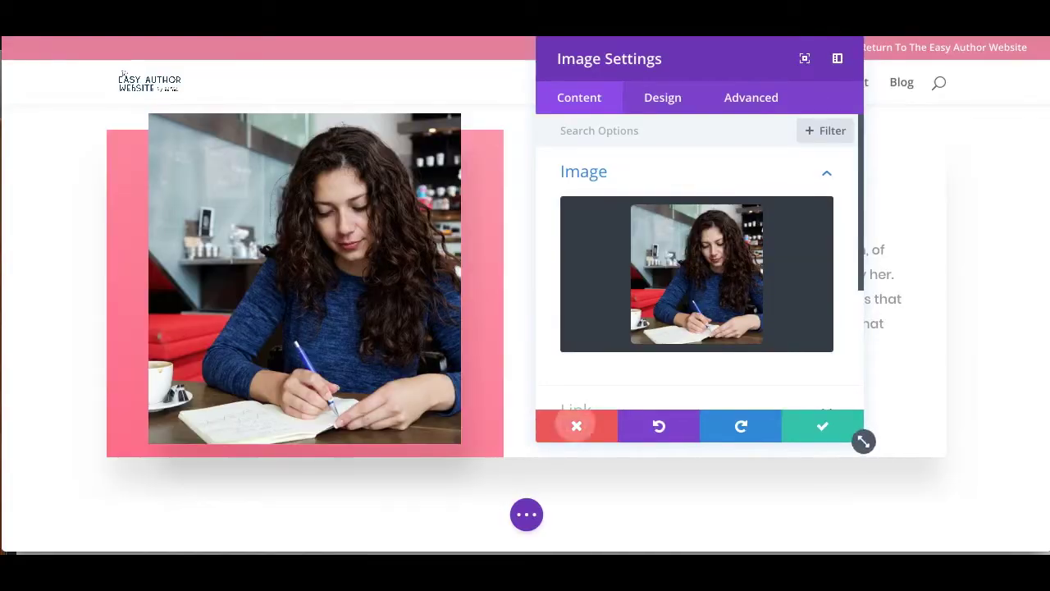
pyautogui.click(576, 424)
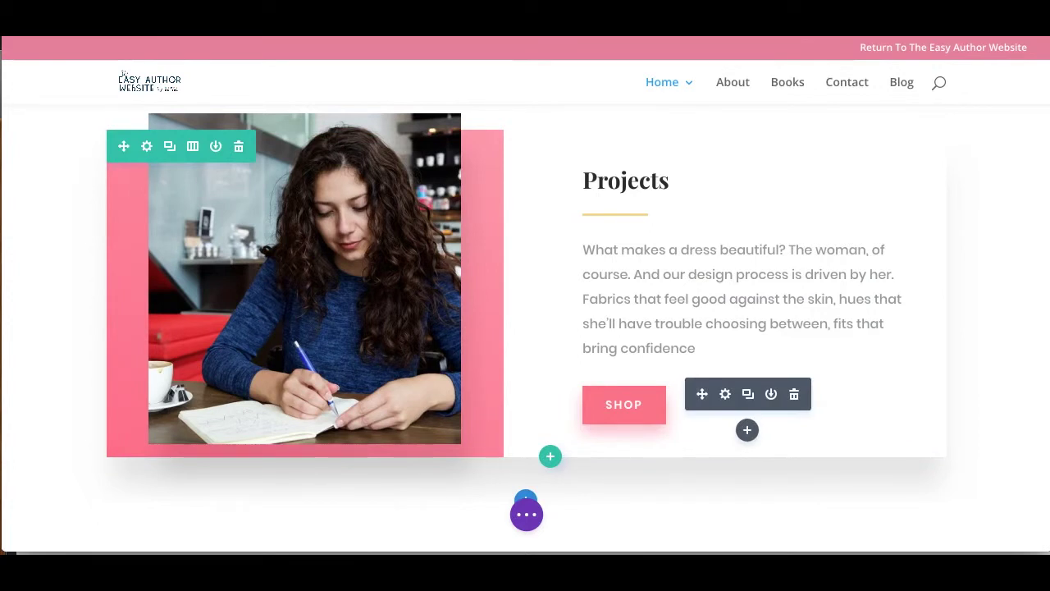
pyautogui.click(726, 393)
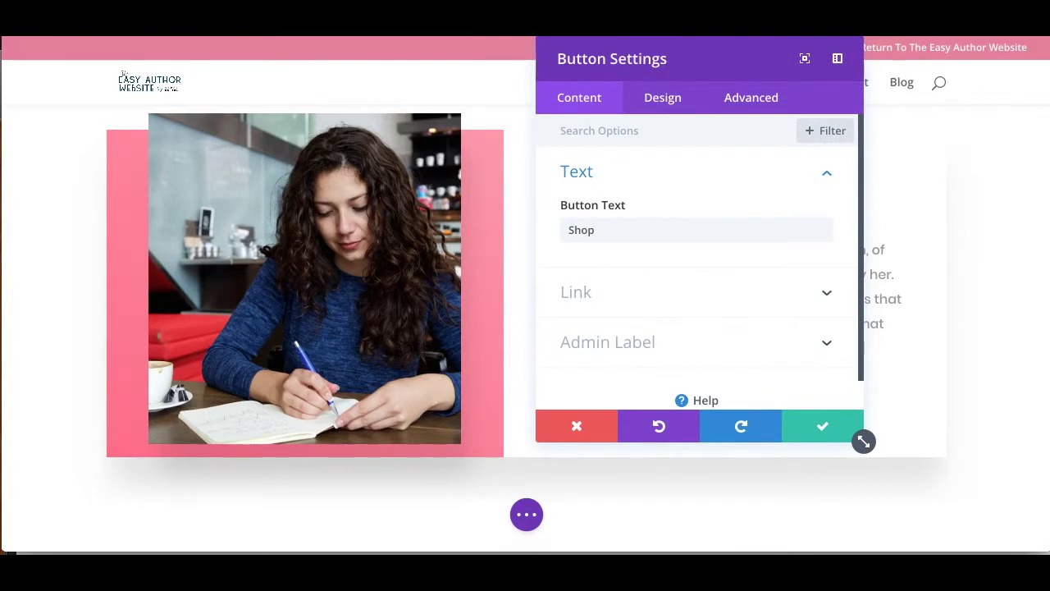
pyautogui.click(631, 231)
pyautogui.doubleClick(632, 230)
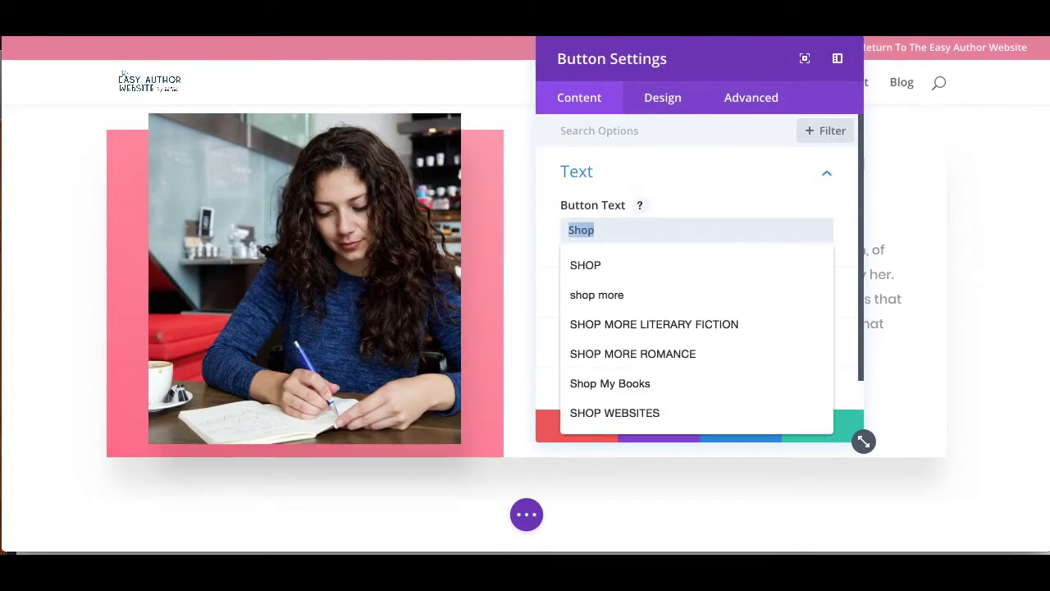
pyautogui.click(632, 230)
pyautogui.click(827, 173)
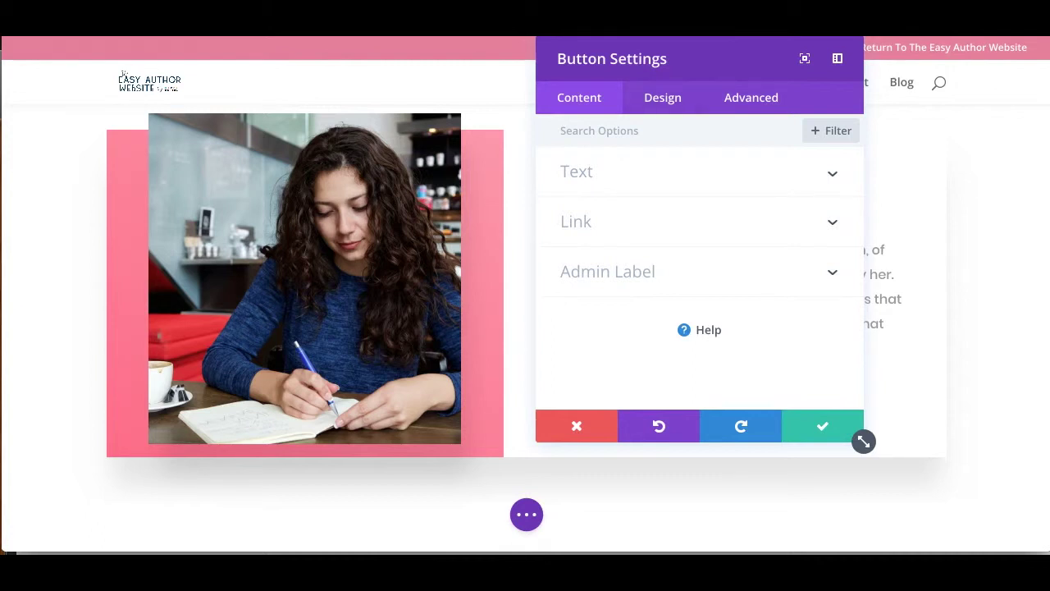
pyautogui.click(831, 222)
pyautogui.scroll(-2, 788, 246)
pyautogui.click(695, 196)
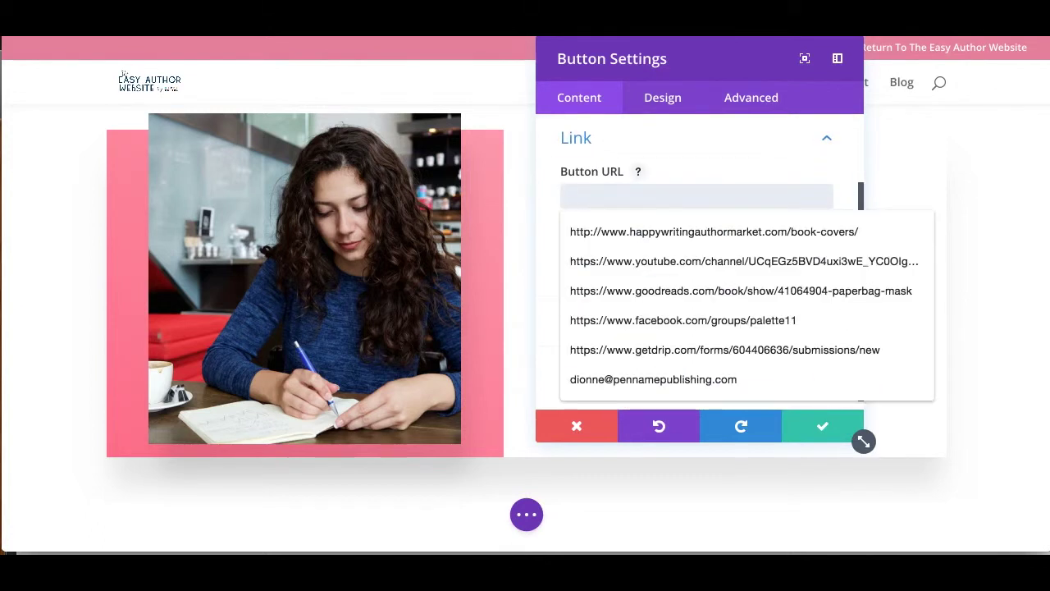
pyautogui.click(697, 231)
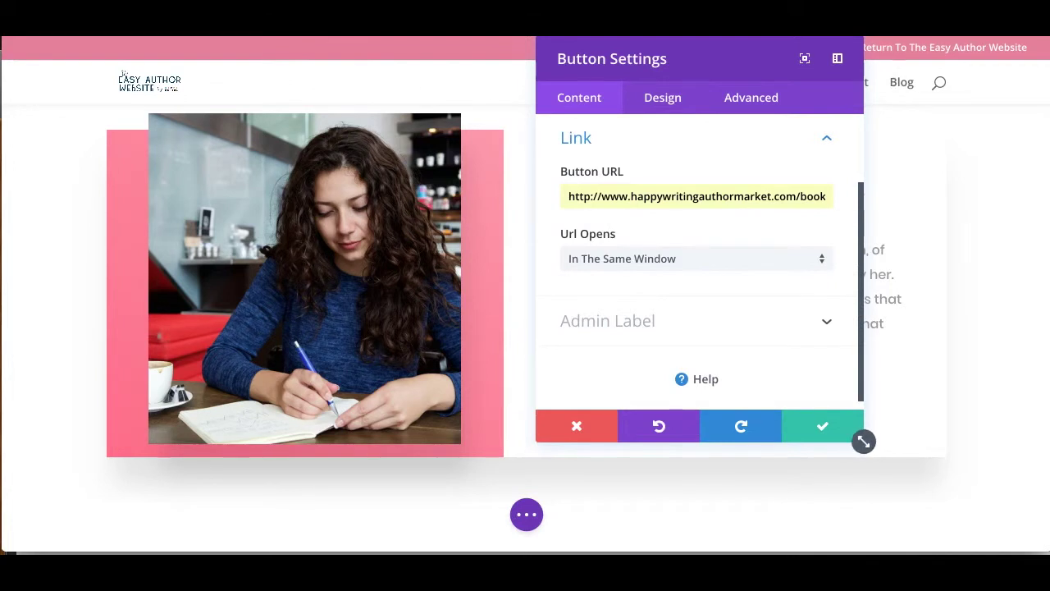
# Move the settings window off the Projects text and set the Shop button's alignment to right
pyautogui.click(663, 98)
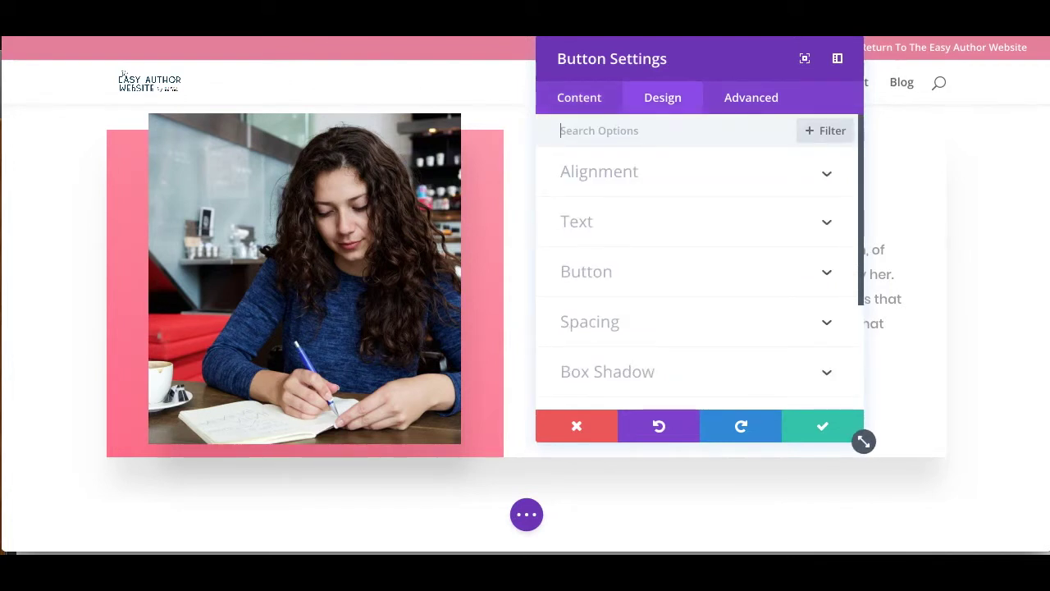
pyautogui.moveTo(721, 59); pyautogui.dragTo(337, 59)
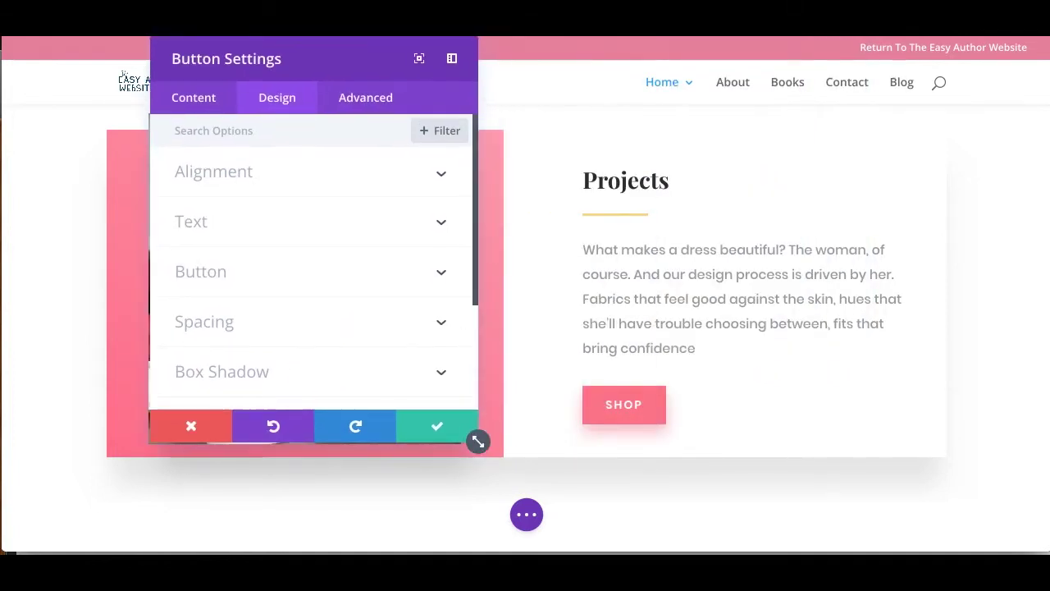
pyautogui.rightClick(220, 170)
pyautogui.click(220, 171)
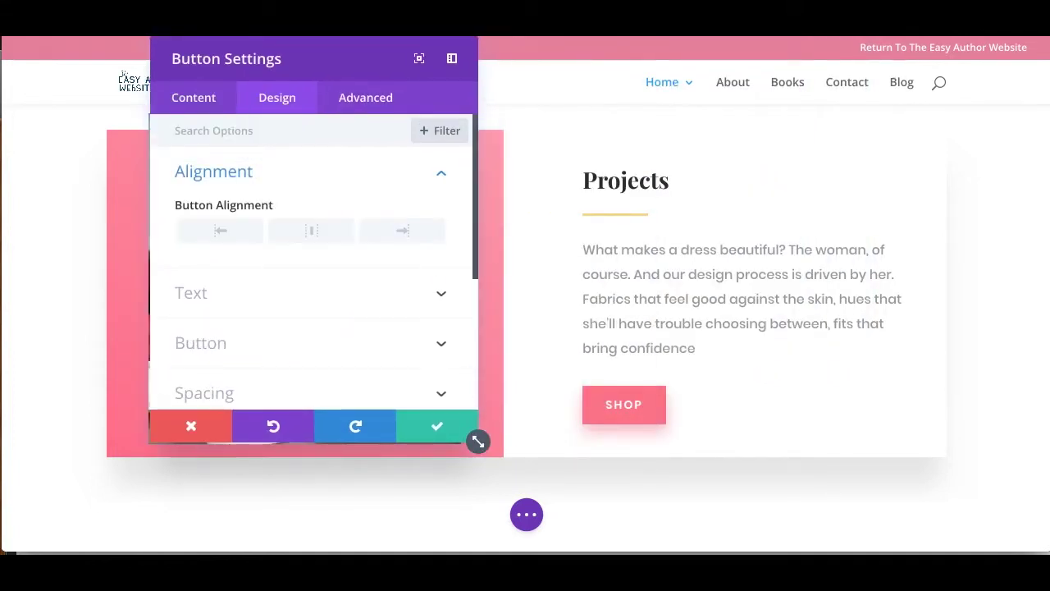
pyautogui.click(401, 231)
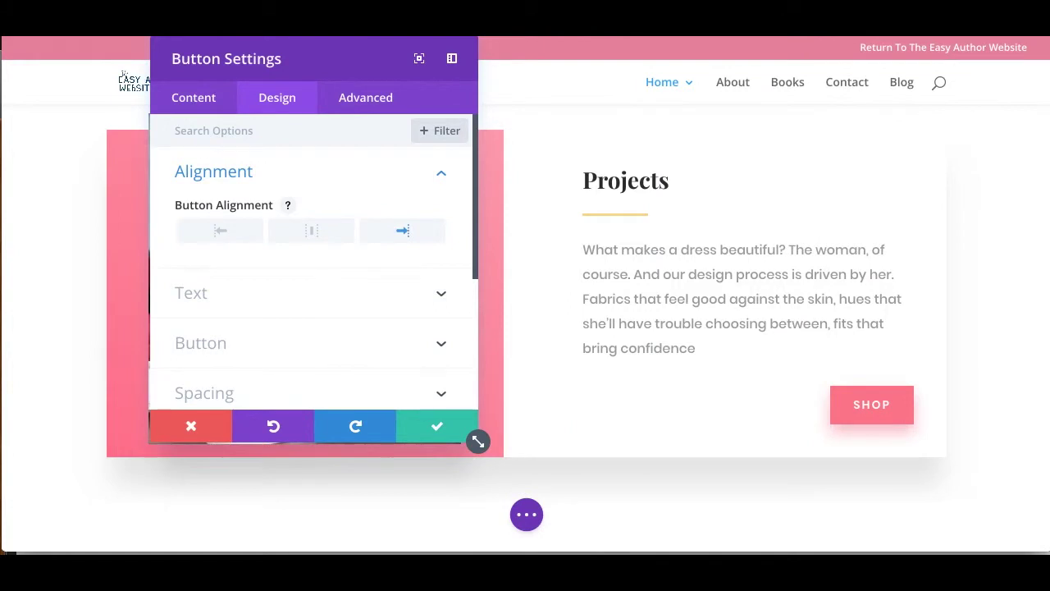
# Try the Light text colour on the Shop button with its custom button styles turned off
pyautogui.click(214, 293)
pyautogui.scroll(-2, 310, 279)
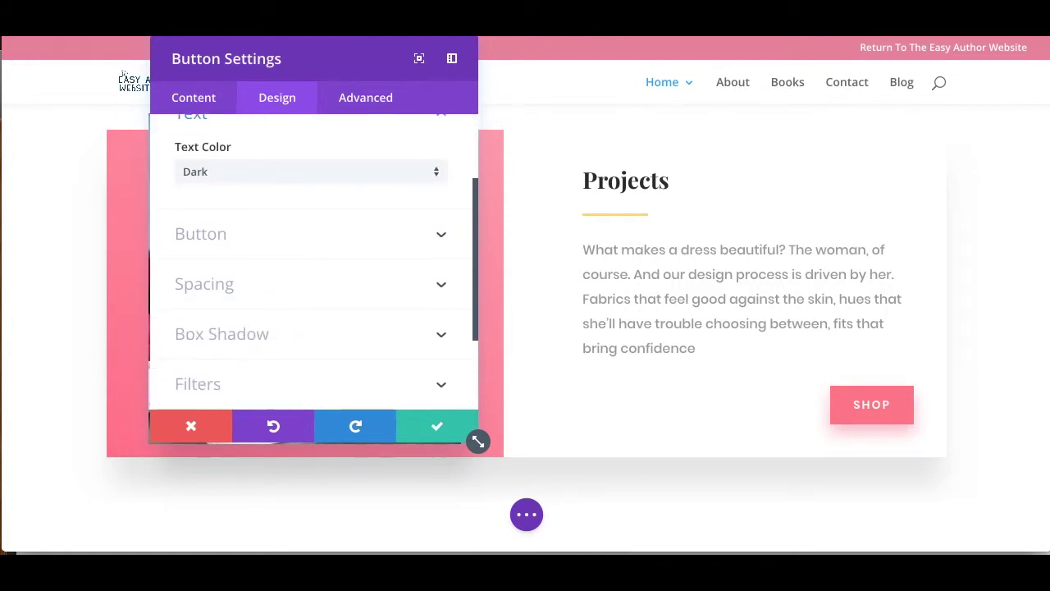
pyautogui.click(310, 172)
pyautogui.click(310, 186)
pyautogui.click(201, 234)
pyautogui.scroll(-1, 310, 271)
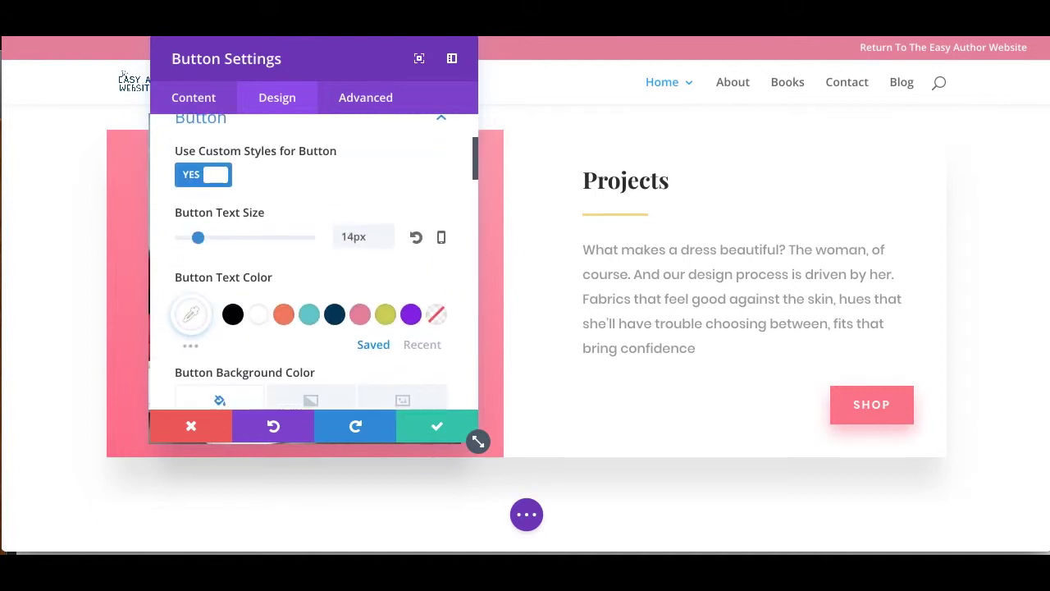
pyautogui.click(204, 175)
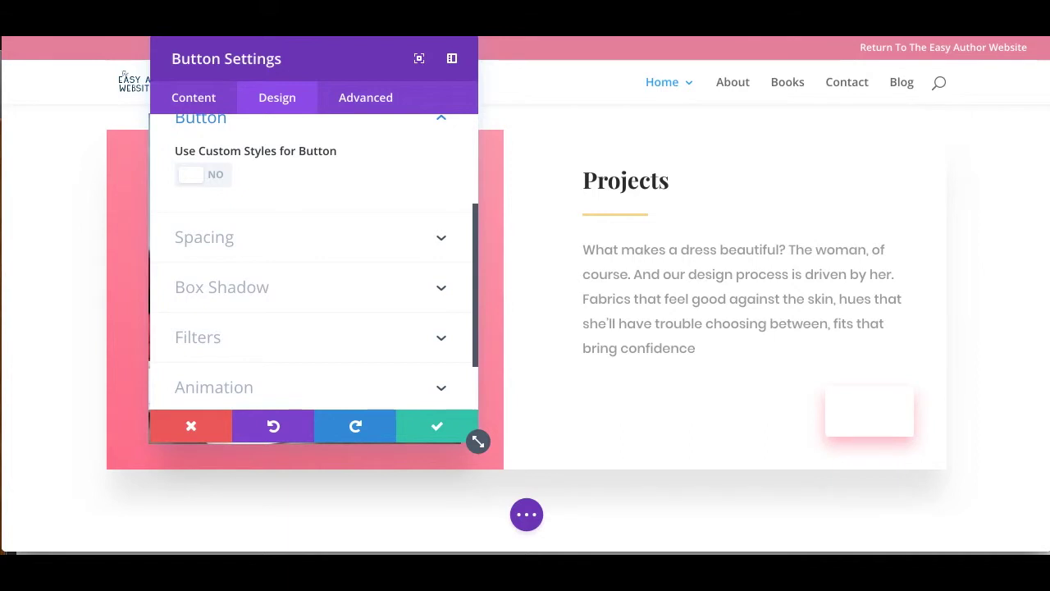
# Set the Shop button's text colour option back to Dark and re-enable its custom button styles
pyautogui.scroll(3, 312, 263)
pyautogui.click(192, 222)
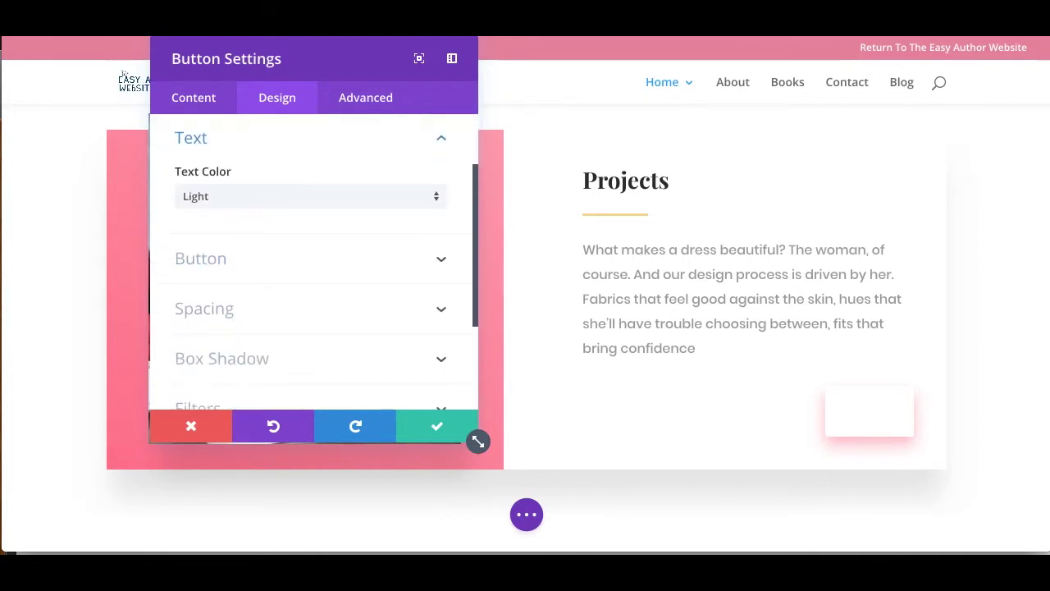
pyautogui.click(310, 196)
pyautogui.click(310, 239)
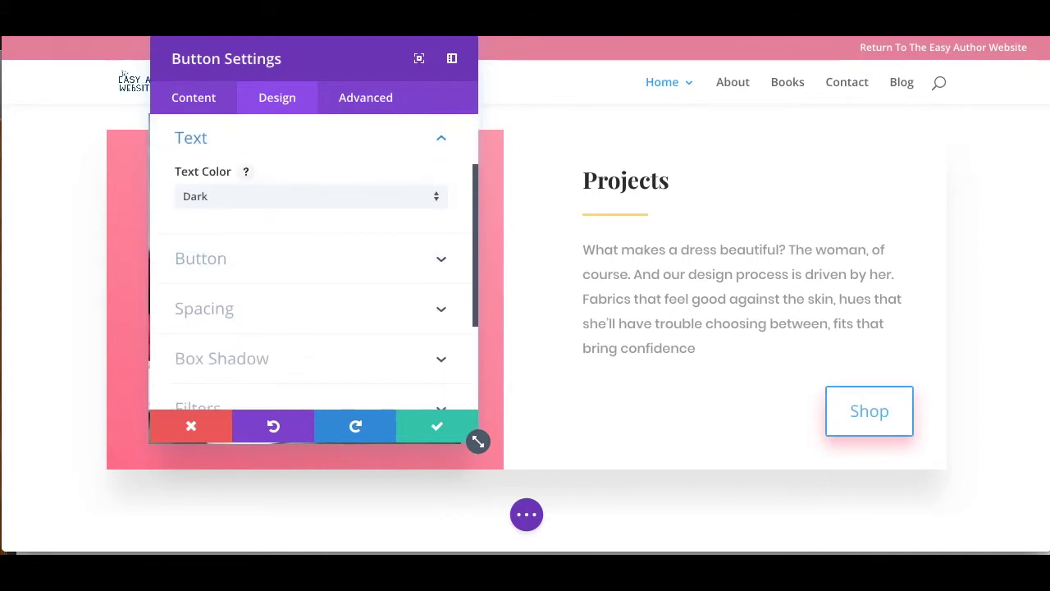
pyautogui.click(201, 258)
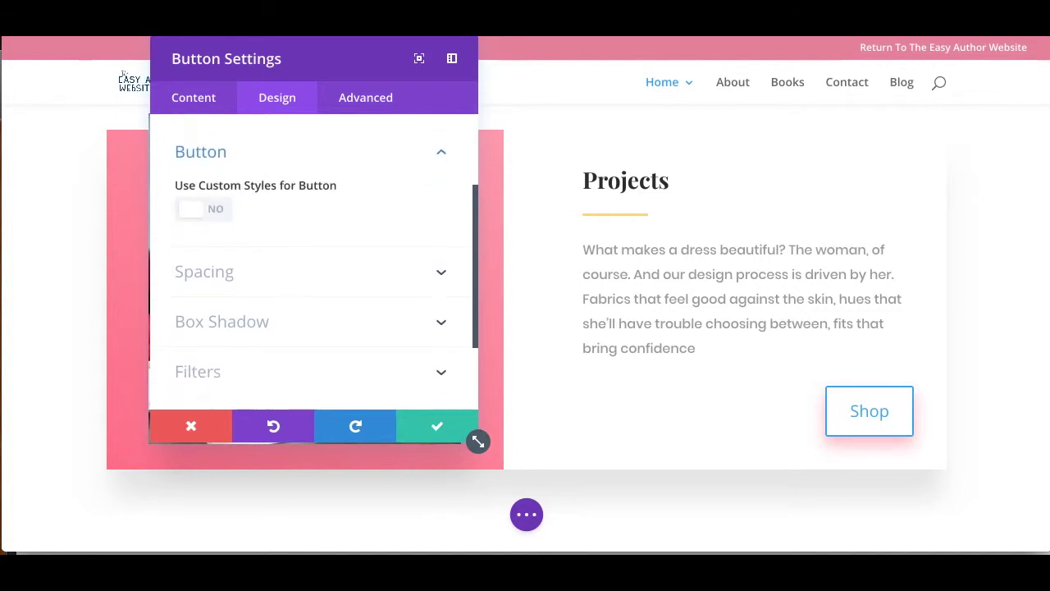
pyautogui.click(204, 196)
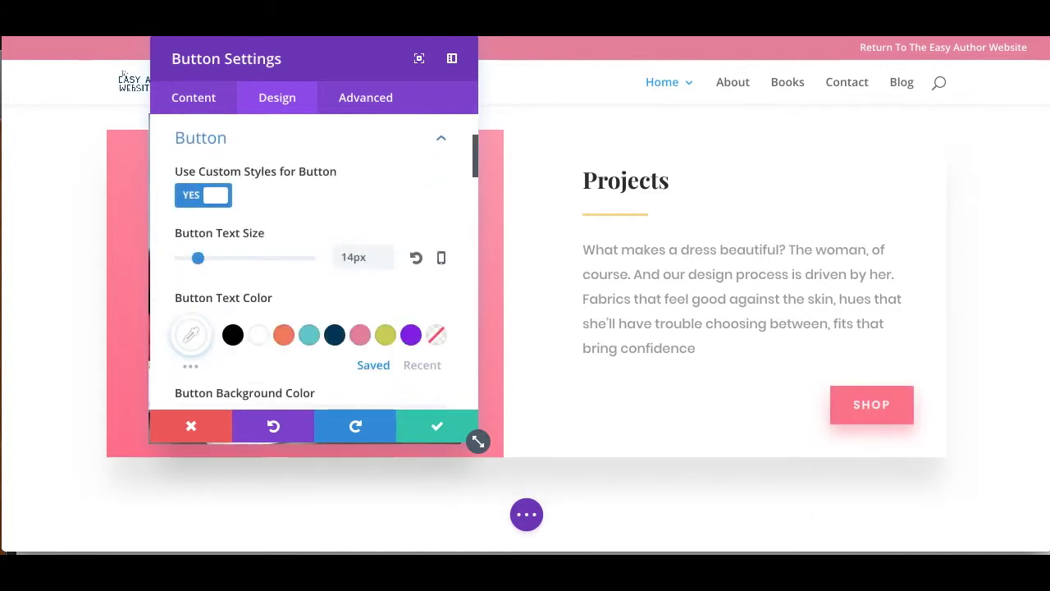
# Set the Shop button's text size to 13px and its text colour to pink #e67f9c, after trying #cad04c and #5ec7ca
pyautogui.scroll(-1, 311, 262)
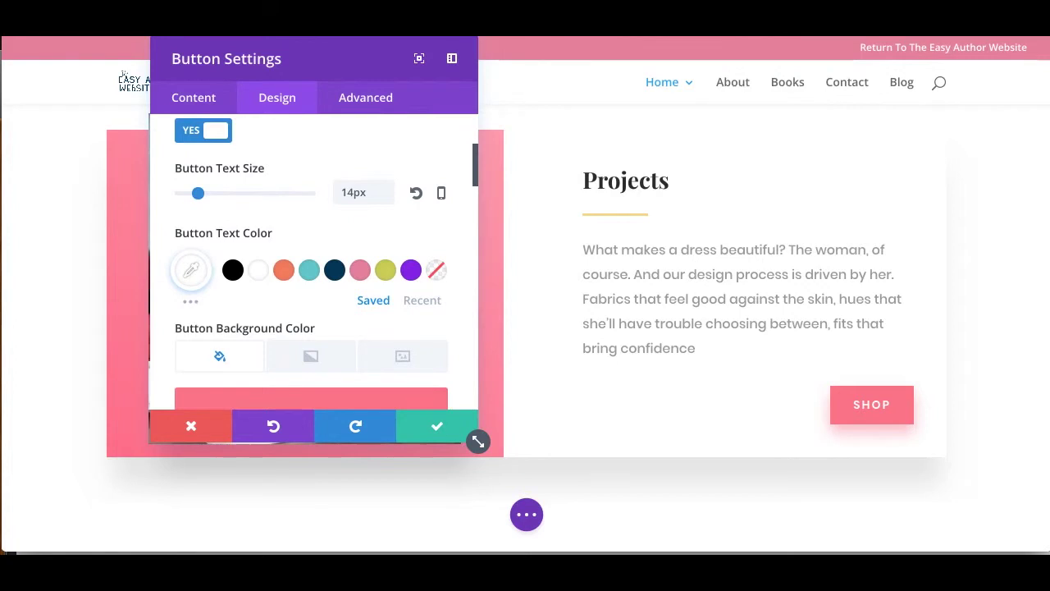
pyautogui.moveTo(198, 193)
pyautogui.mouseDown()
pyautogui.moveTo(210, 193)
pyautogui.moveTo(196, 193)
pyautogui.mouseUp()
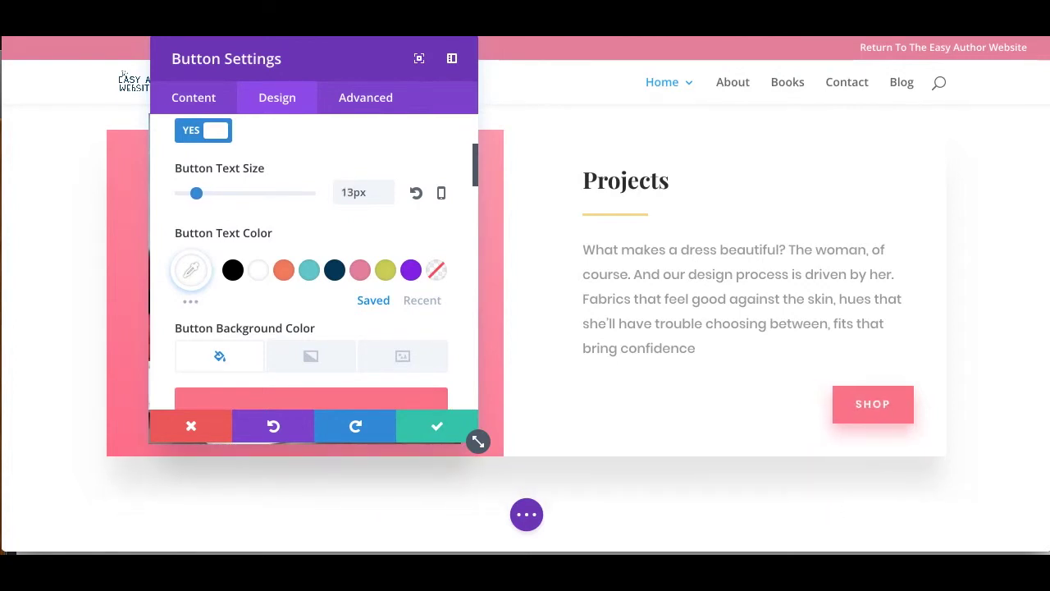
pyautogui.click(359, 270)
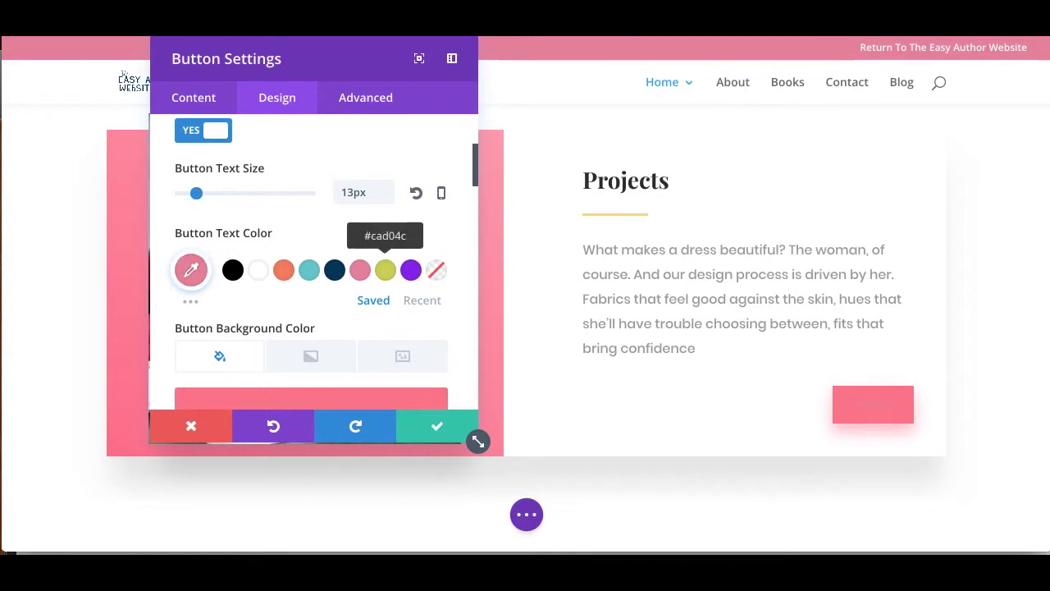
pyautogui.click(386, 270)
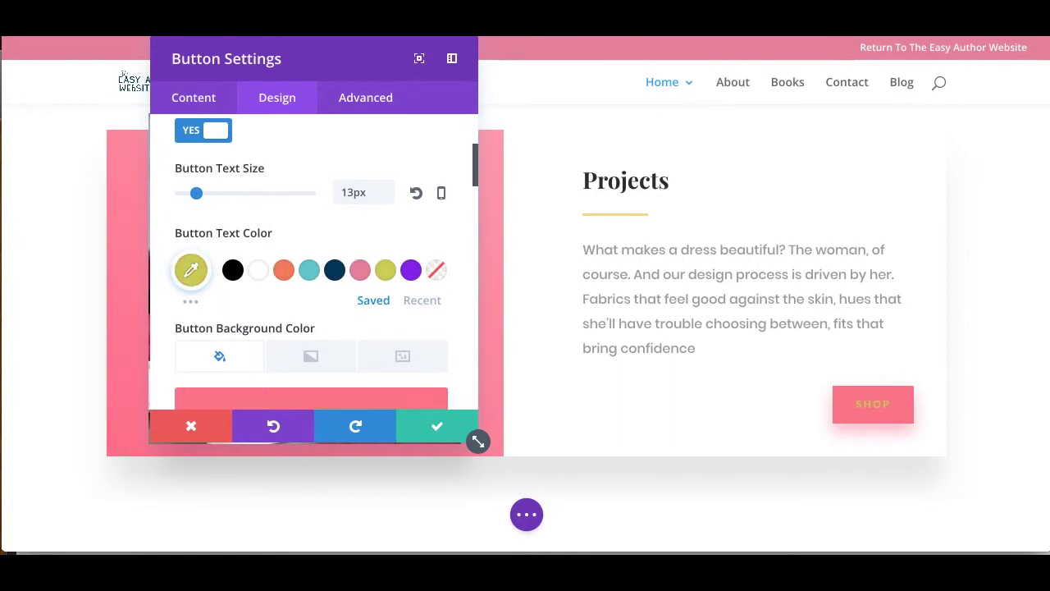
pyautogui.click(309, 270)
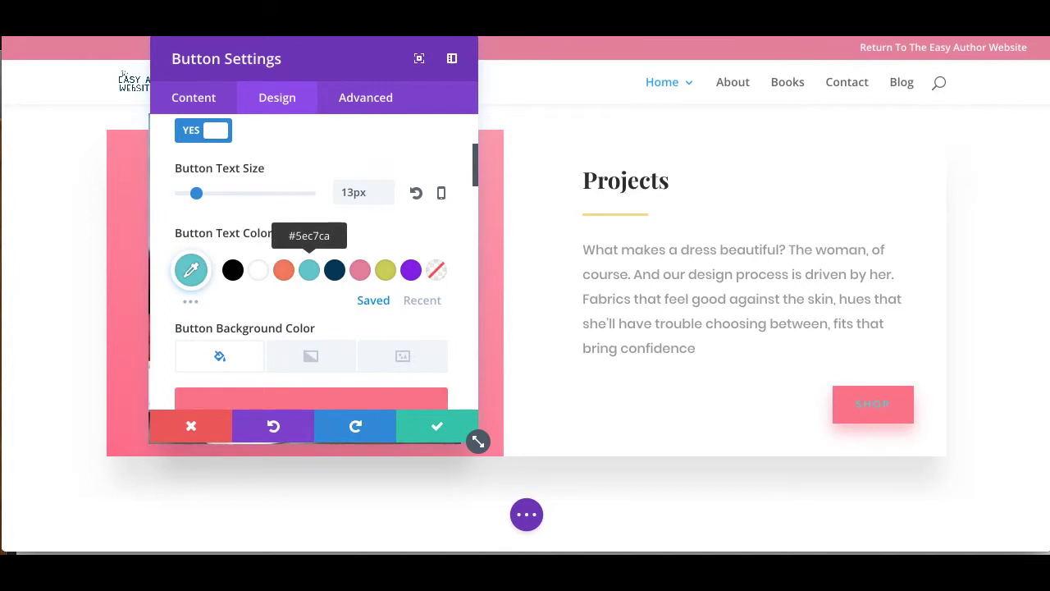
pyautogui.click(359, 270)
# Set the Shop button's background colour to the turquoise #5ec7ca
pyautogui.scroll(-4, 359, 270)
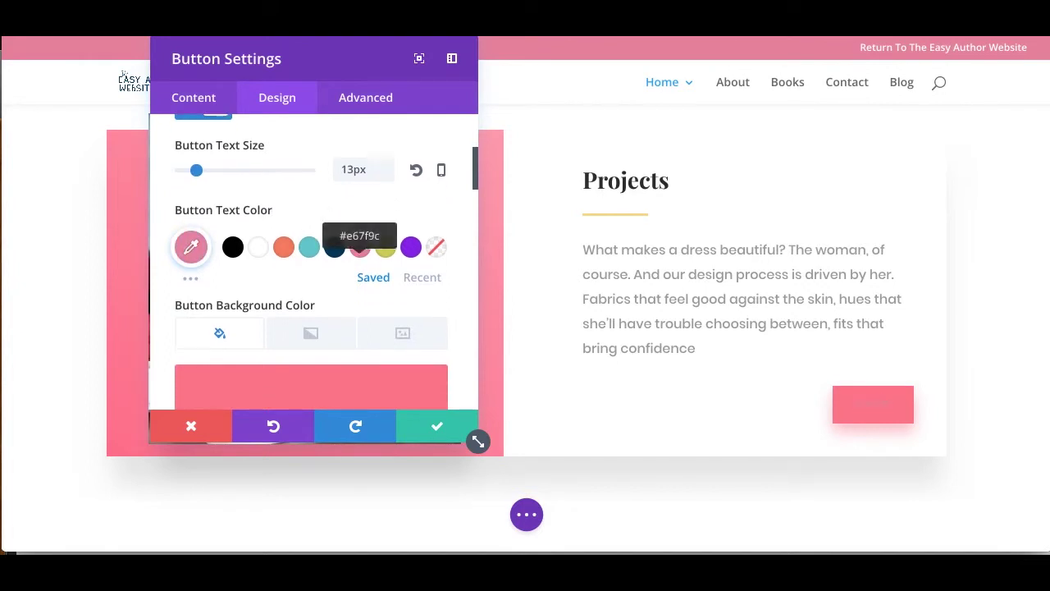
pyautogui.scroll(-1, 359, 270)
pyautogui.click(399, 243)
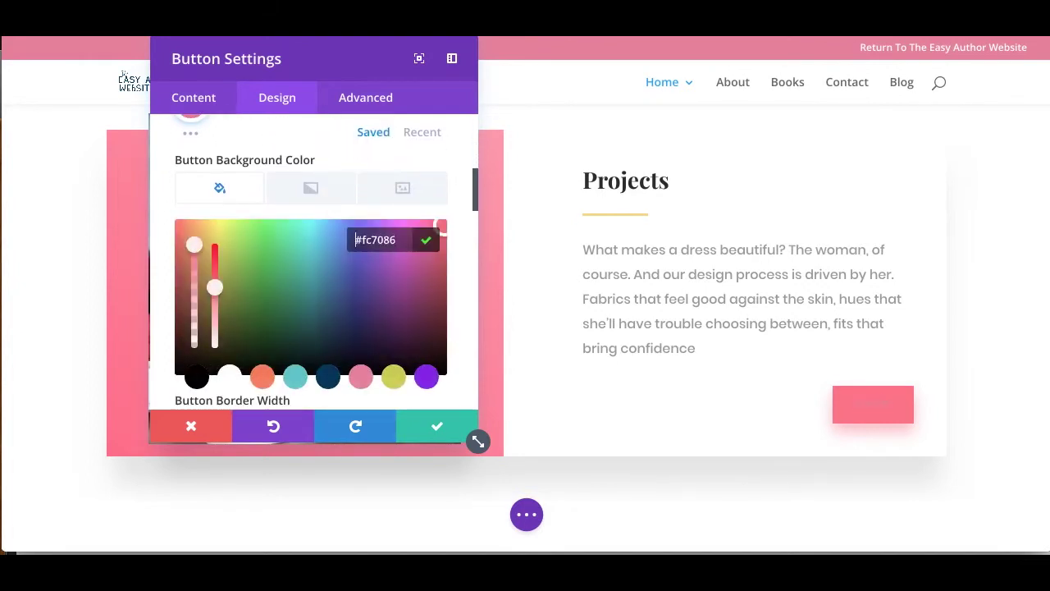
pyautogui.click(295, 376)
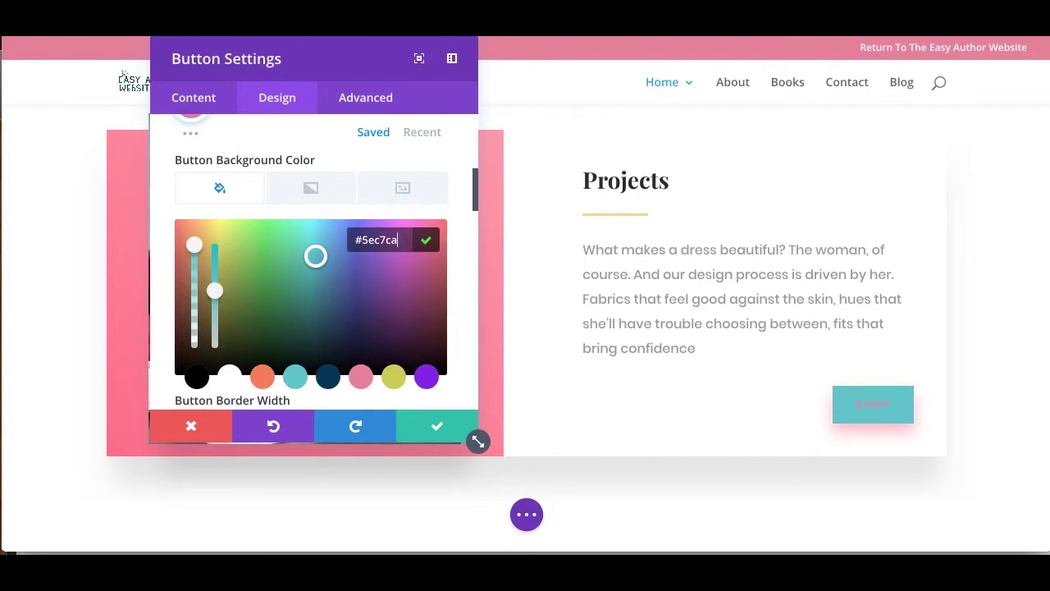
# Give the Shop button a 7px border in the turquoise colour #5ec7ca
pyautogui.scroll(-2, 310, 263)
pyautogui.scroll(-1, 308, 306)
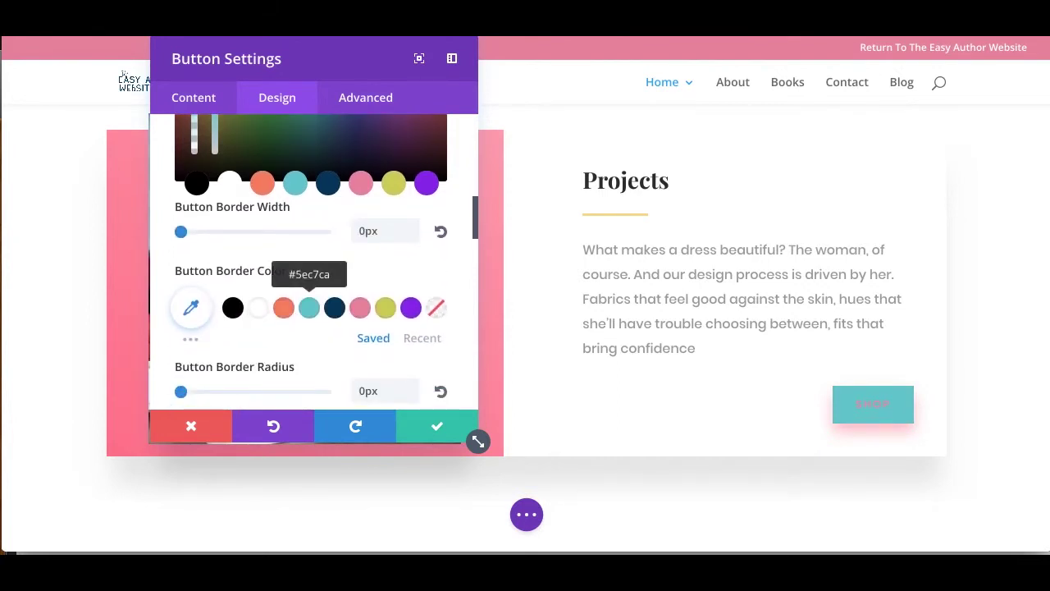
pyautogui.click(308, 306)
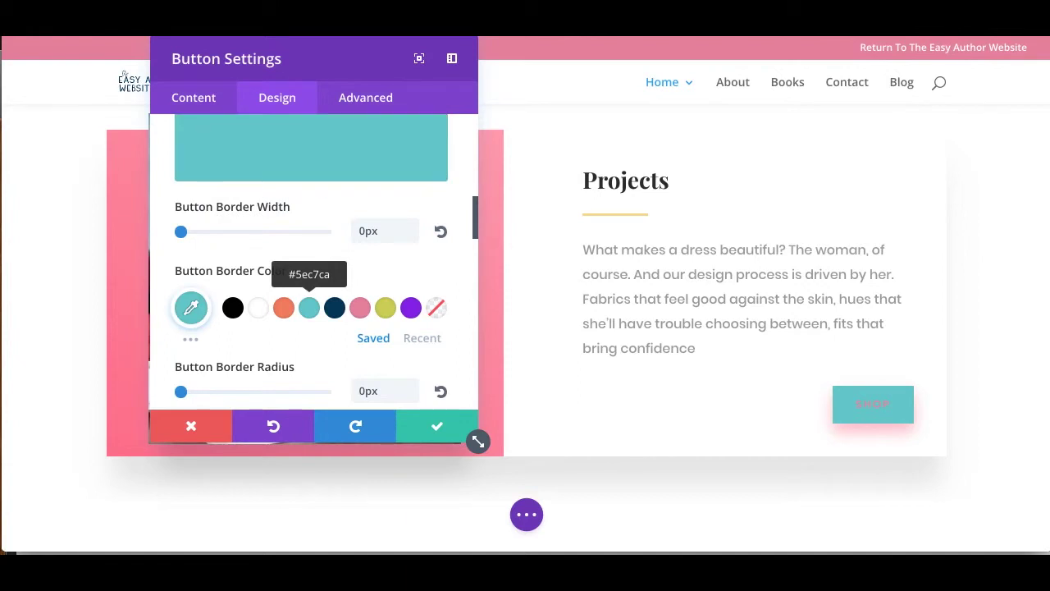
pyautogui.moveTo(182, 231); pyautogui.dragTo(191, 231)
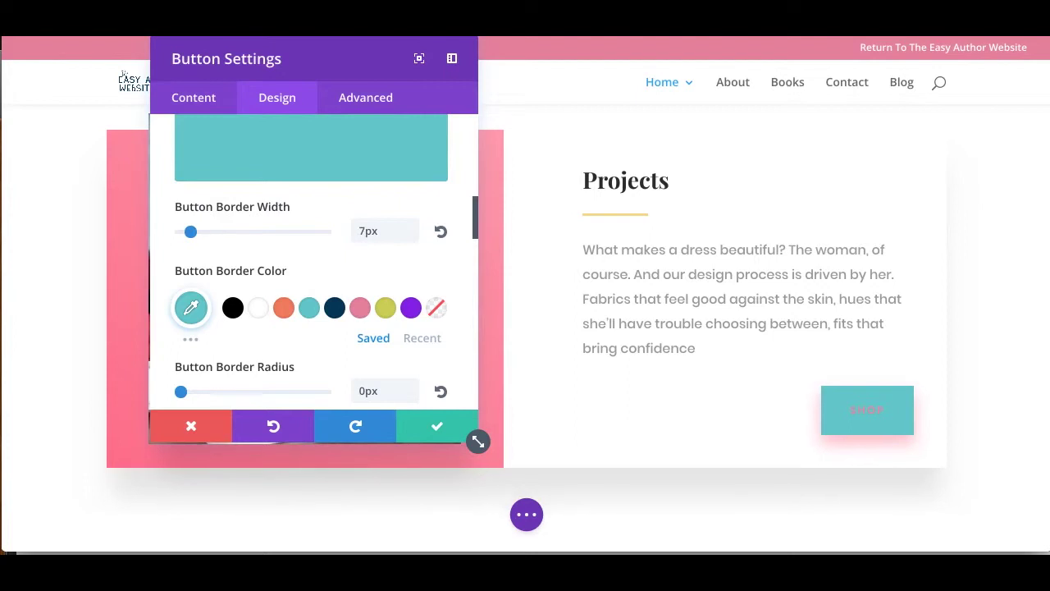
pyautogui.scroll(-1, 323, 269)
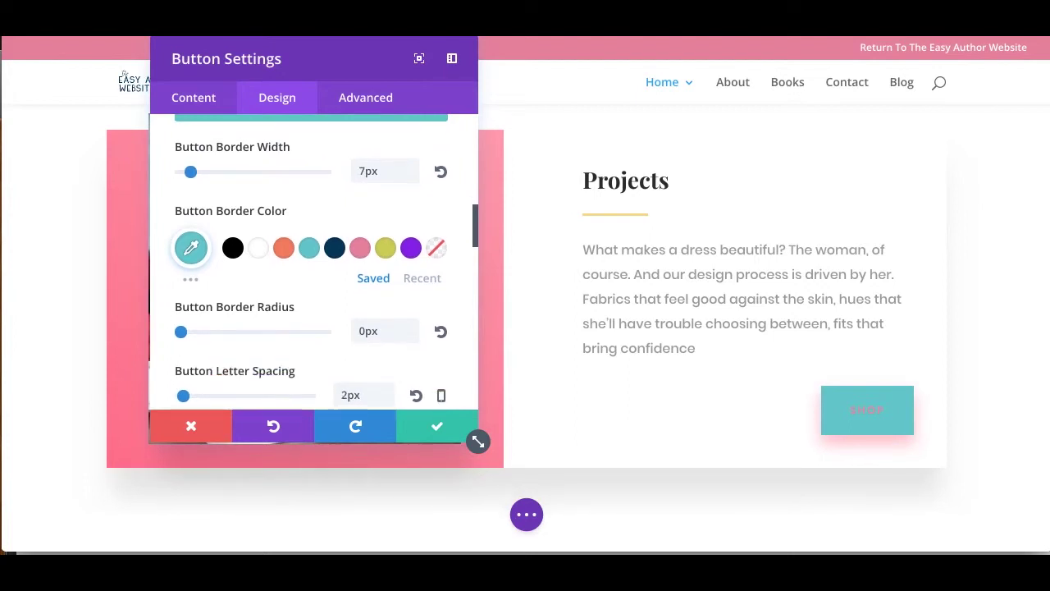
# Round the Shop button's corners with a 20px border radius and set its letter spacing to 10px
pyautogui.moveTo(180, 331); pyautogui.dragTo(210, 331)
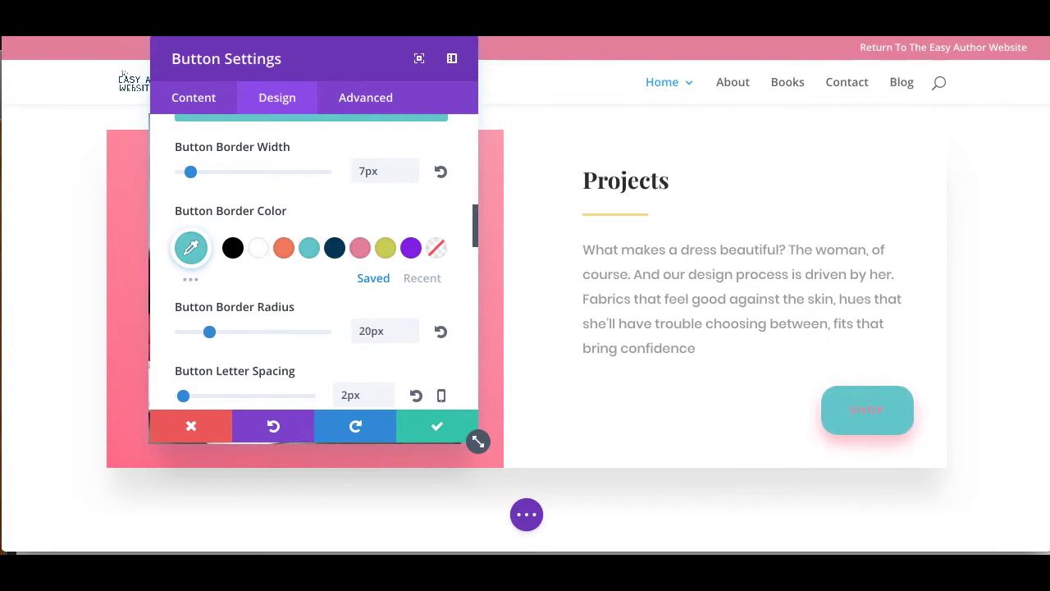
pyautogui.moveTo(183, 395); pyautogui.dragTo(193, 395)
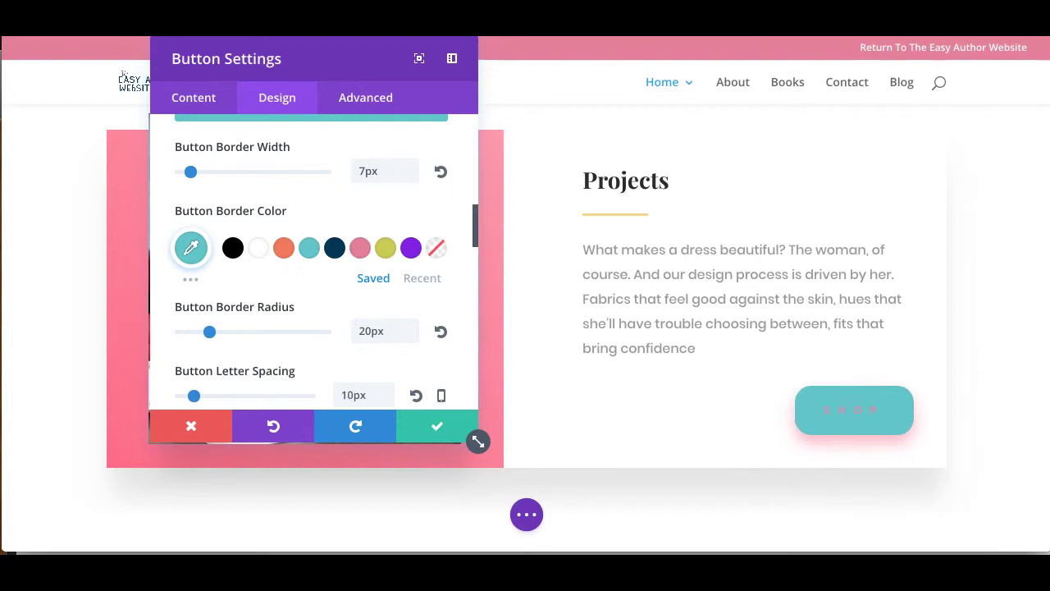
# Enable the Shop button's icon and choose the circled down chevron, after trying the four-way arrow
pyautogui.scroll(-4, 311, 263)
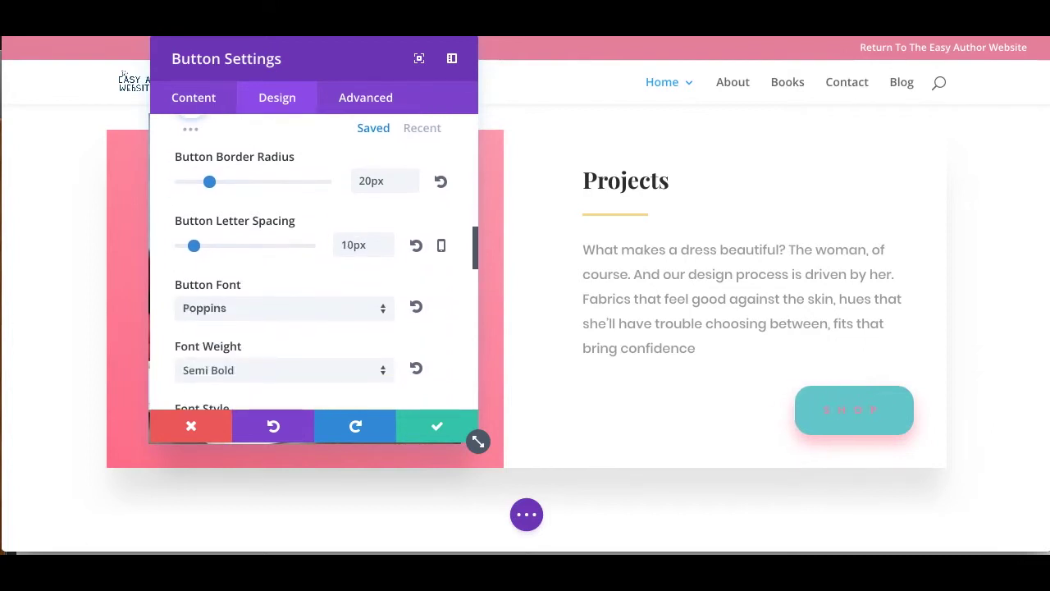
pyautogui.scroll(-3, 312, 263)
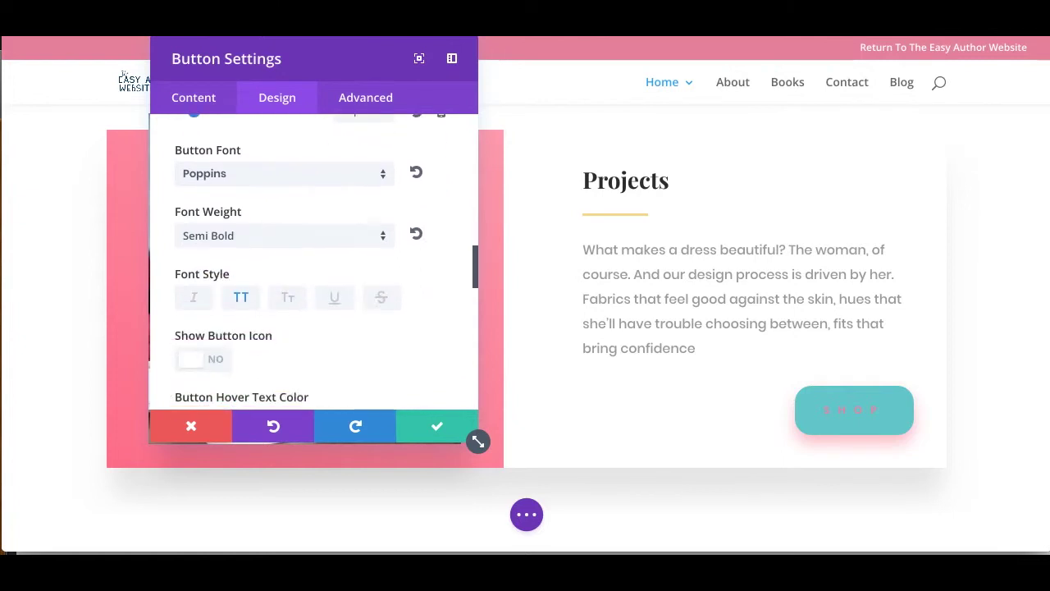
pyautogui.scroll(-2, 312, 263)
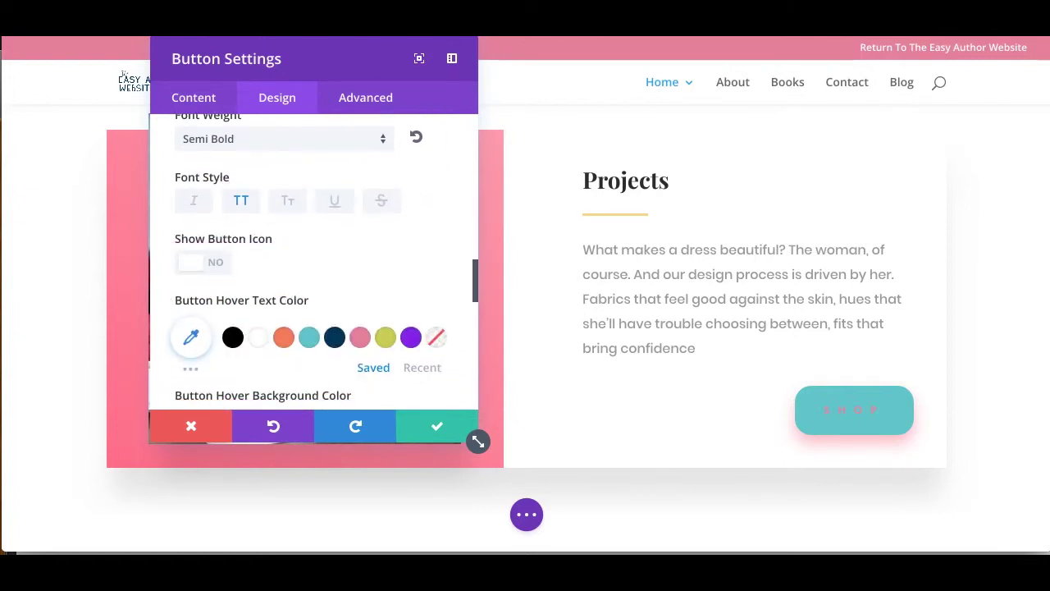
pyautogui.click(203, 262)
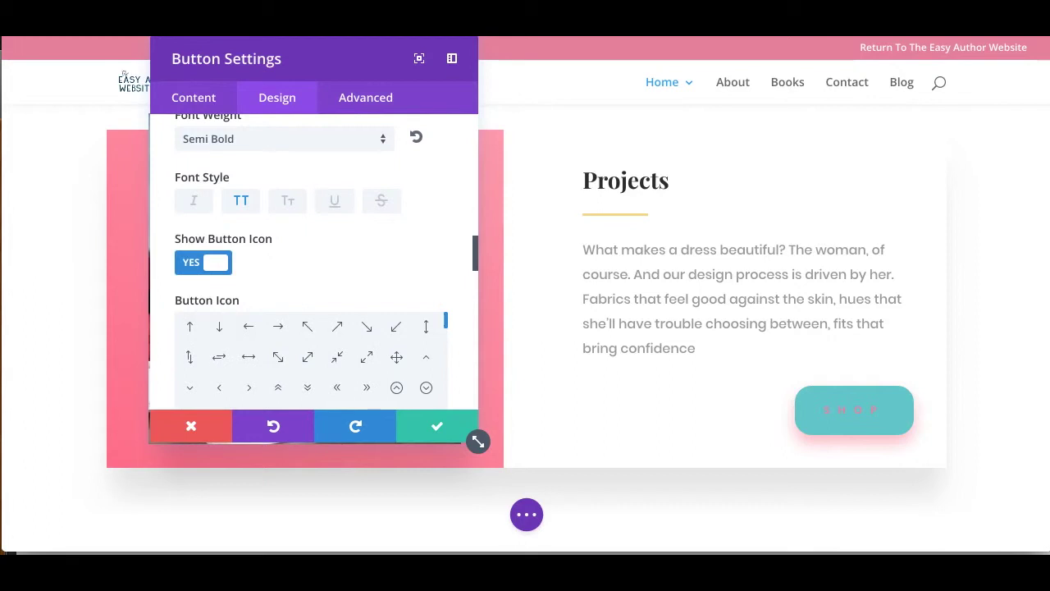
pyautogui.click(396, 357)
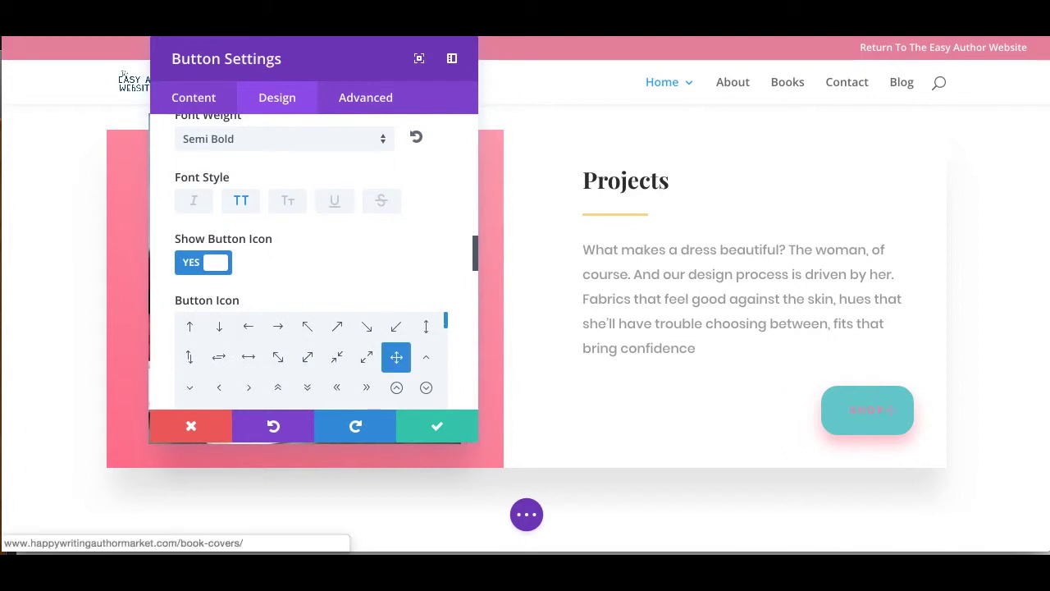
pyautogui.click(426, 387)
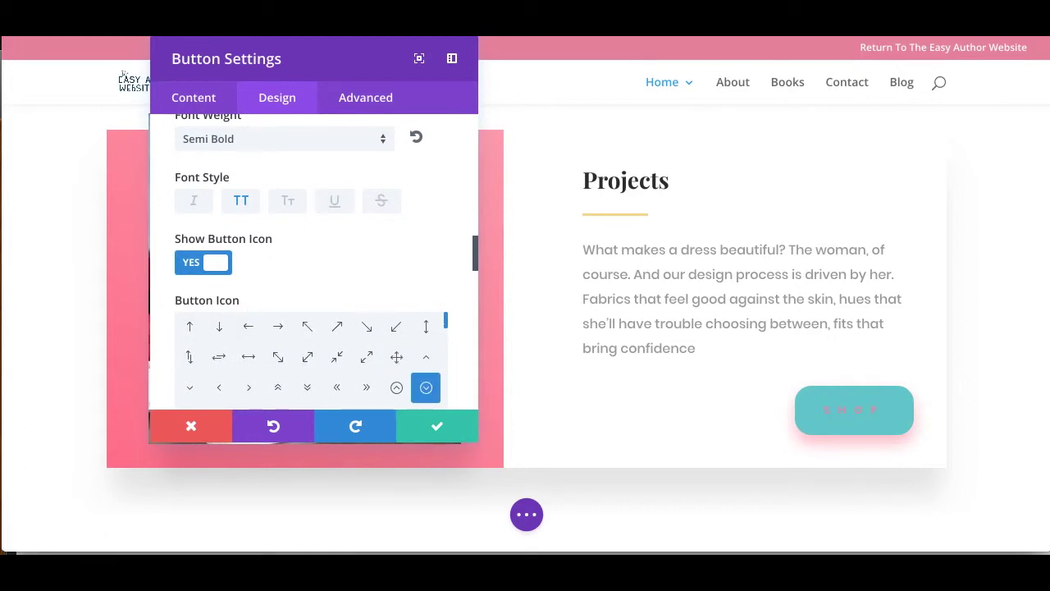
# Switch the option that shows the button icon only on hover off and back on
pyautogui.scroll(-3, 312, 262)
pyautogui.scroll(-3, 312, 262)
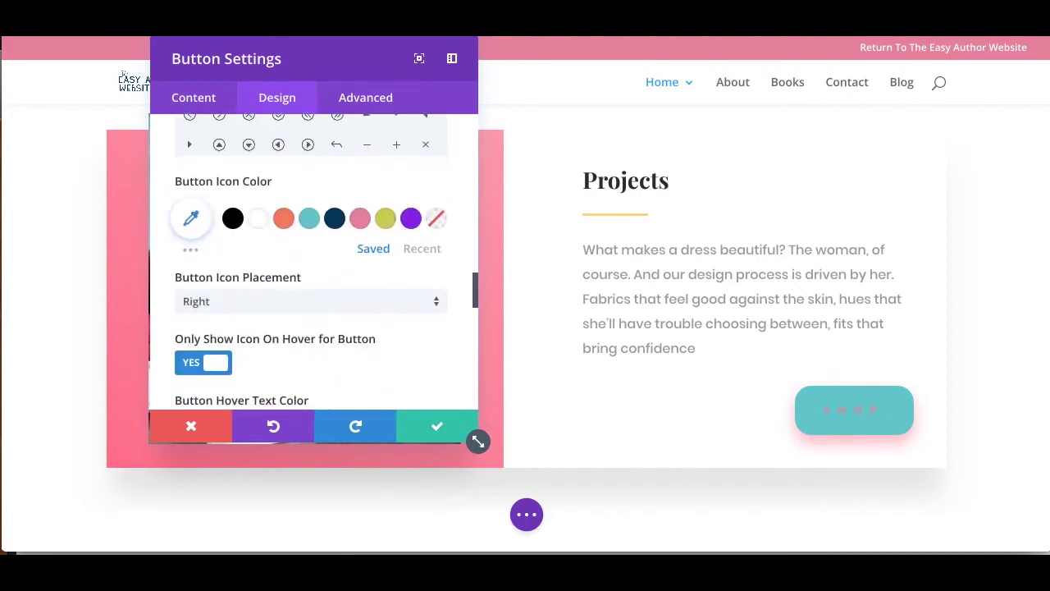
pyautogui.scroll(-1, 312, 263)
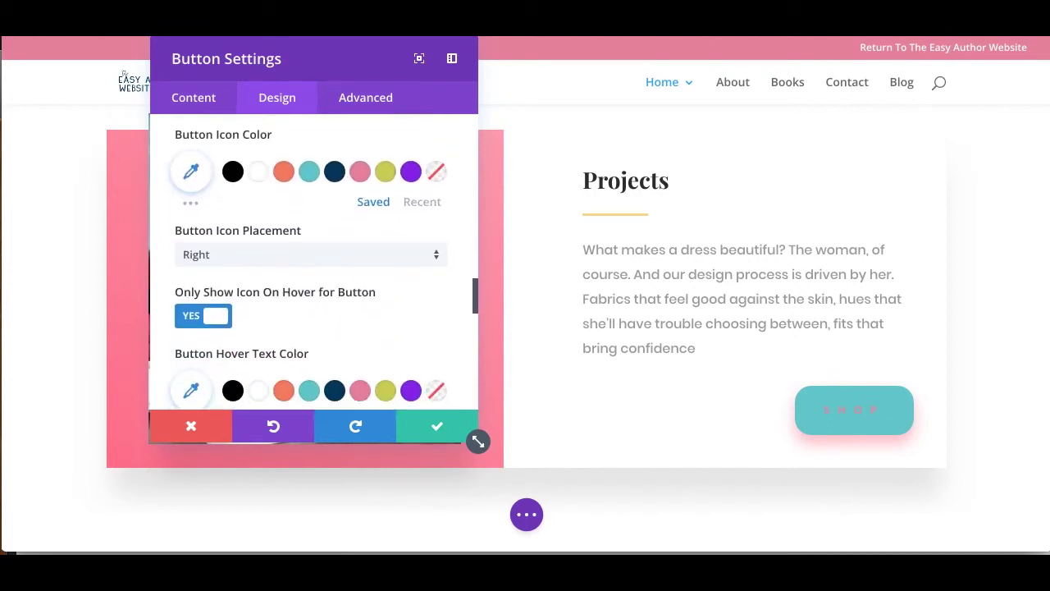
pyautogui.scroll(-3, 311, 263)
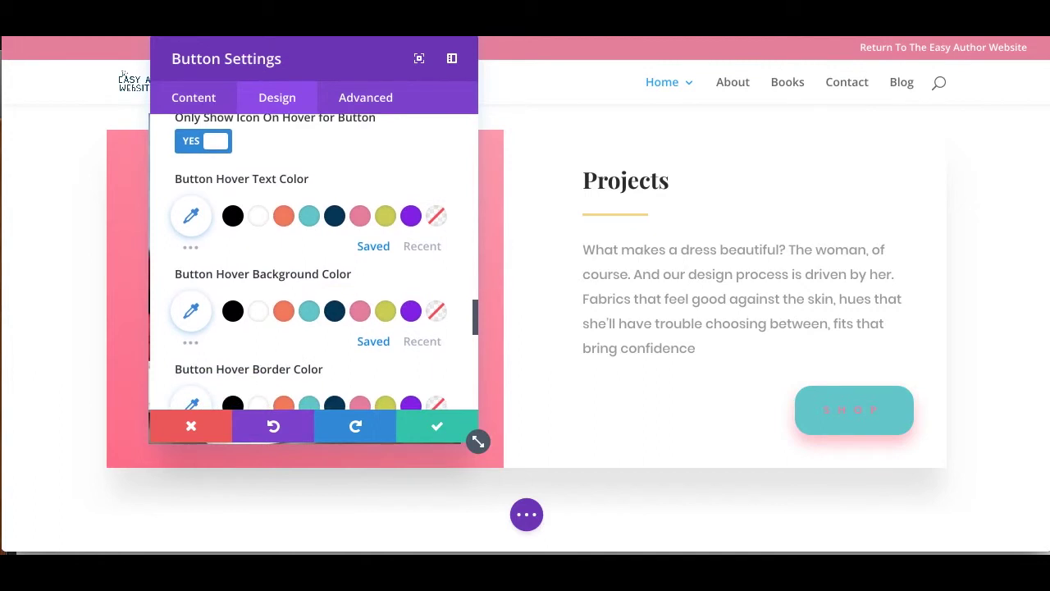
pyautogui.click(203, 141)
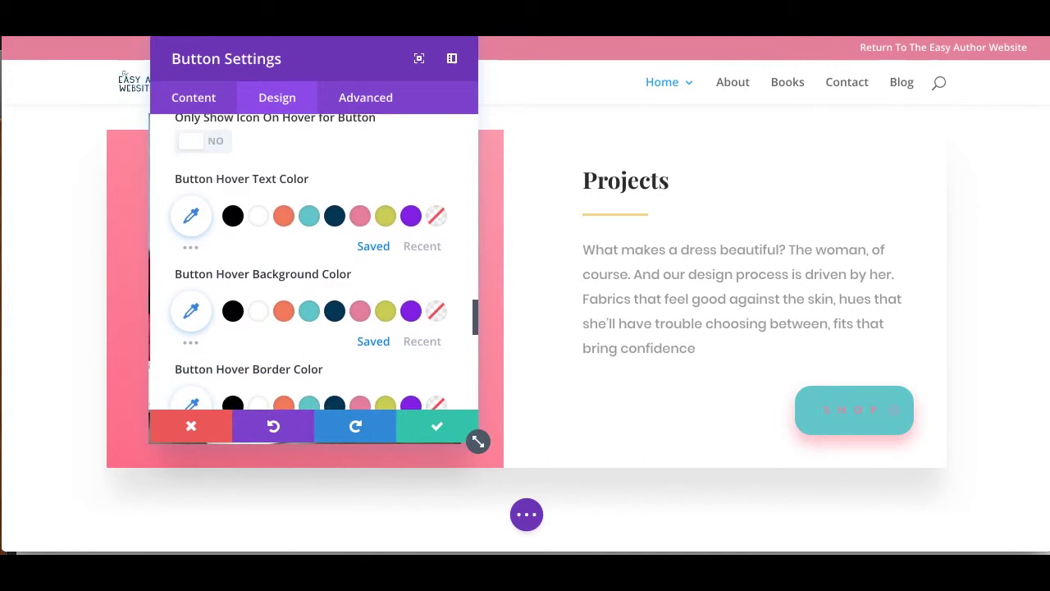
pyautogui.click(202, 140)
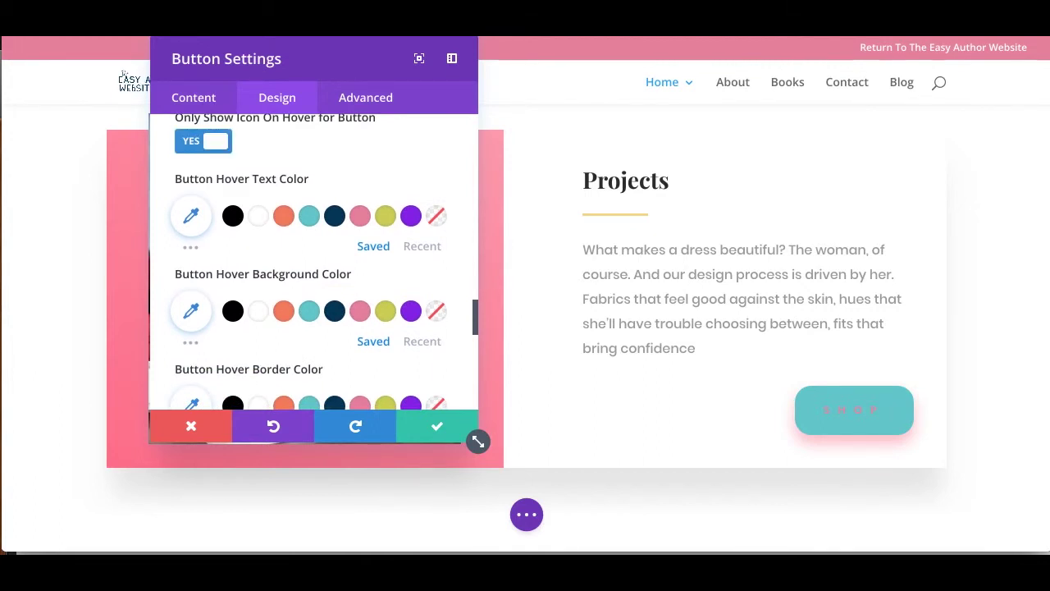
# Examine the Shop button's hover and text shadow options, and open its box shadow settings to review them
pyautogui.scroll(-3, 311, 263)
pyautogui.scroll(-1, 312, 262)
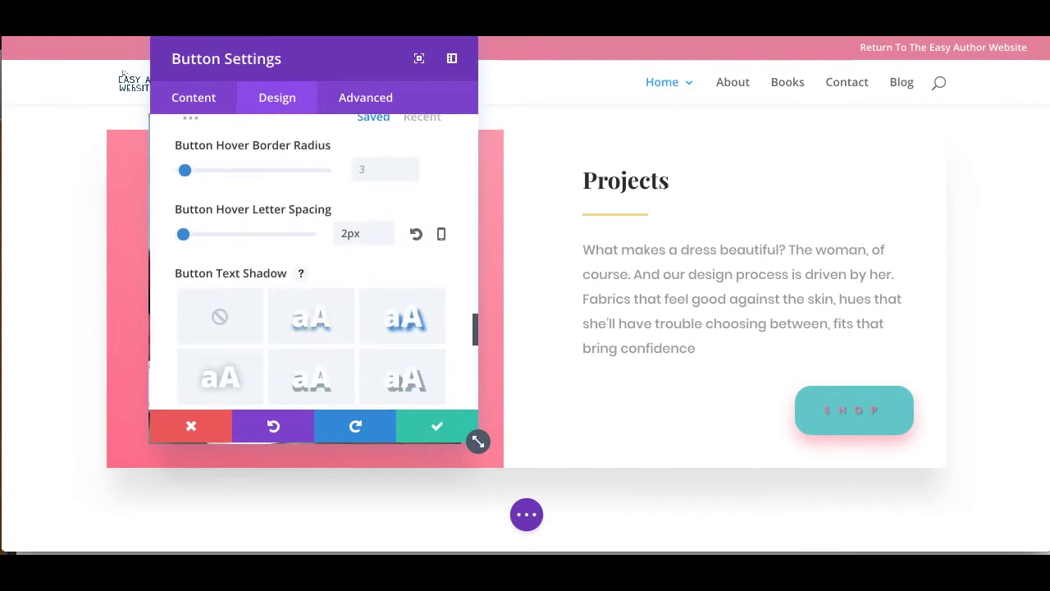
pyautogui.scroll(-4, 311, 262)
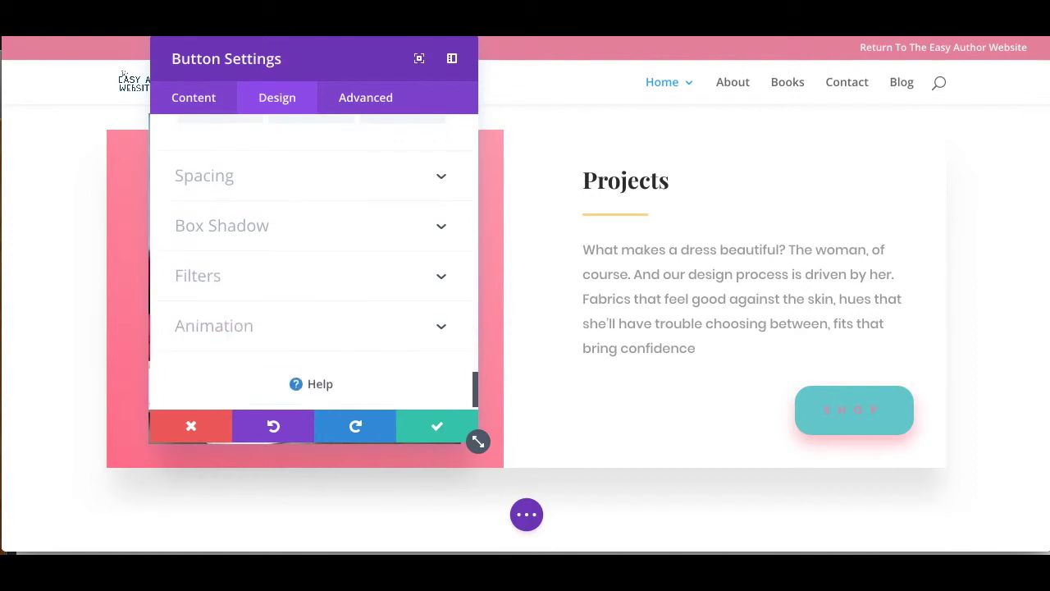
pyautogui.click(221, 226)
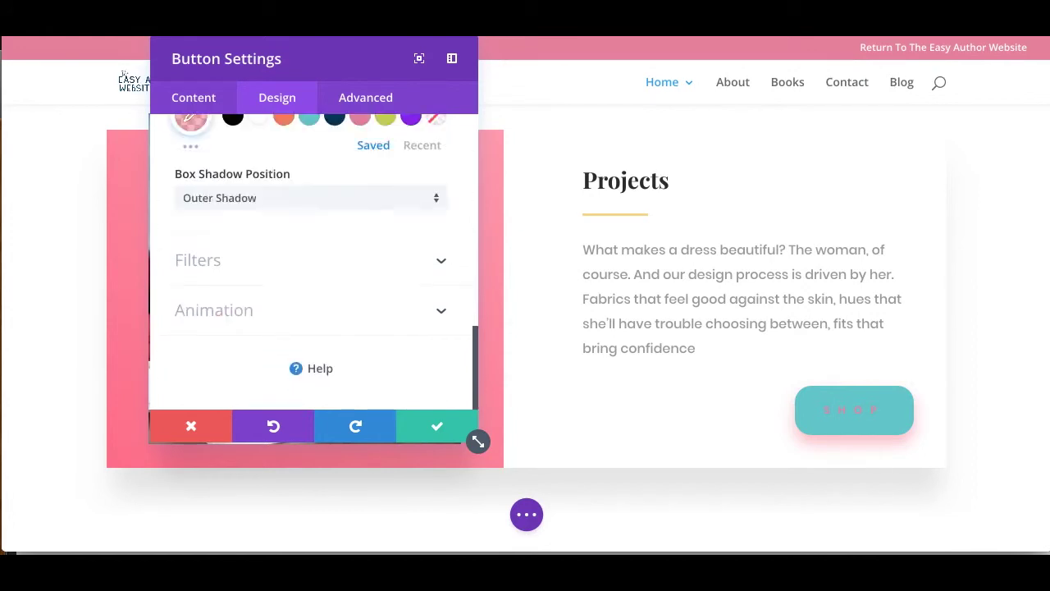
pyautogui.scroll(-2, 221, 226)
pyautogui.scroll(-2, 312, 263)
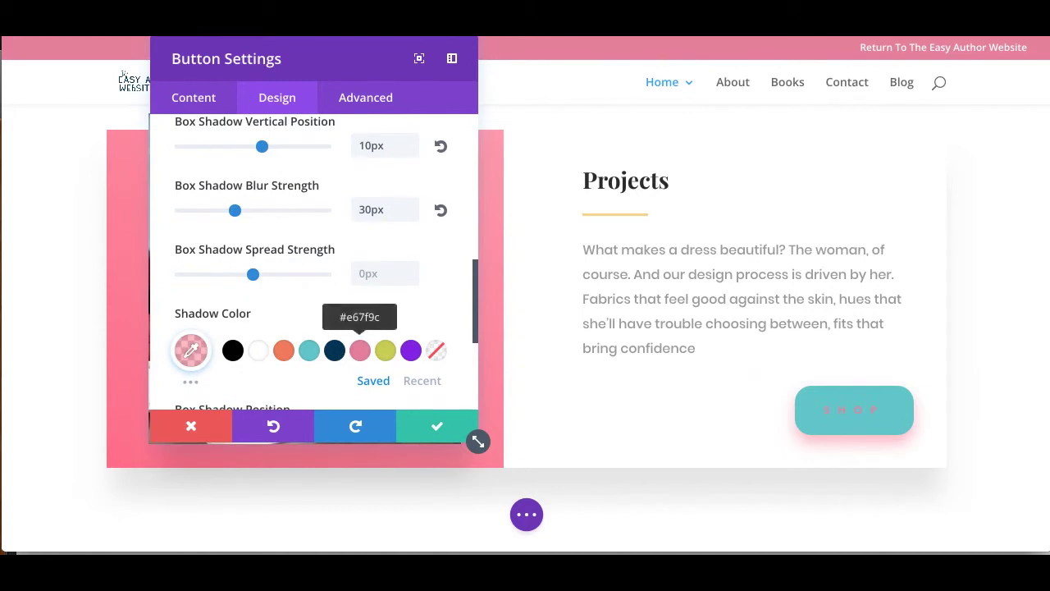
pyautogui.scroll(5, 359, 345)
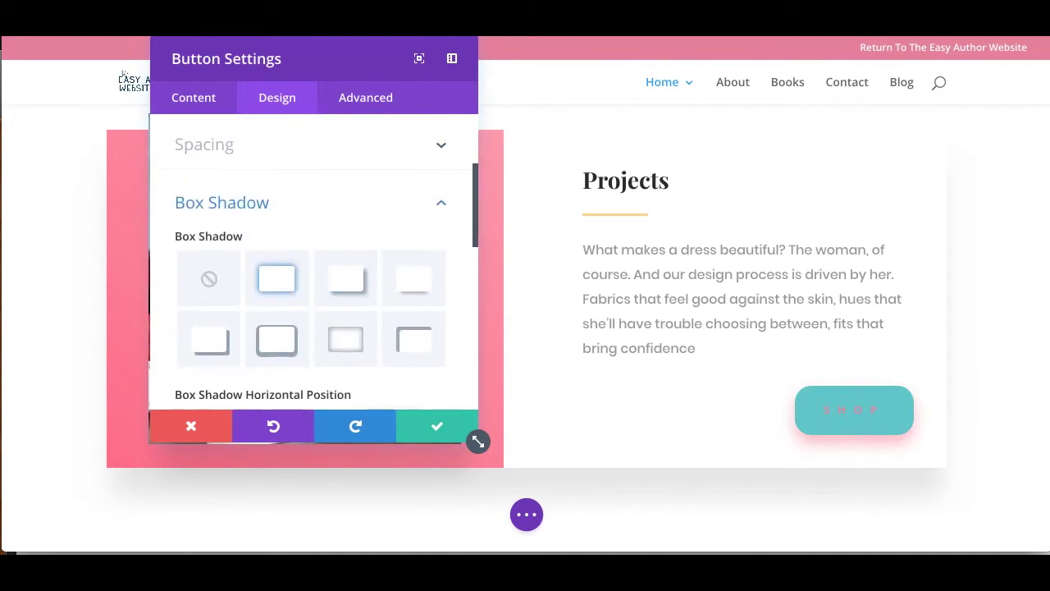
# Try several box shadow presets on the Shop button, including the offset and inner ones, and settle on the even soft glow around all sides
pyautogui.scroll(-1, 346, 299)
pyautogui.click(345, 256)
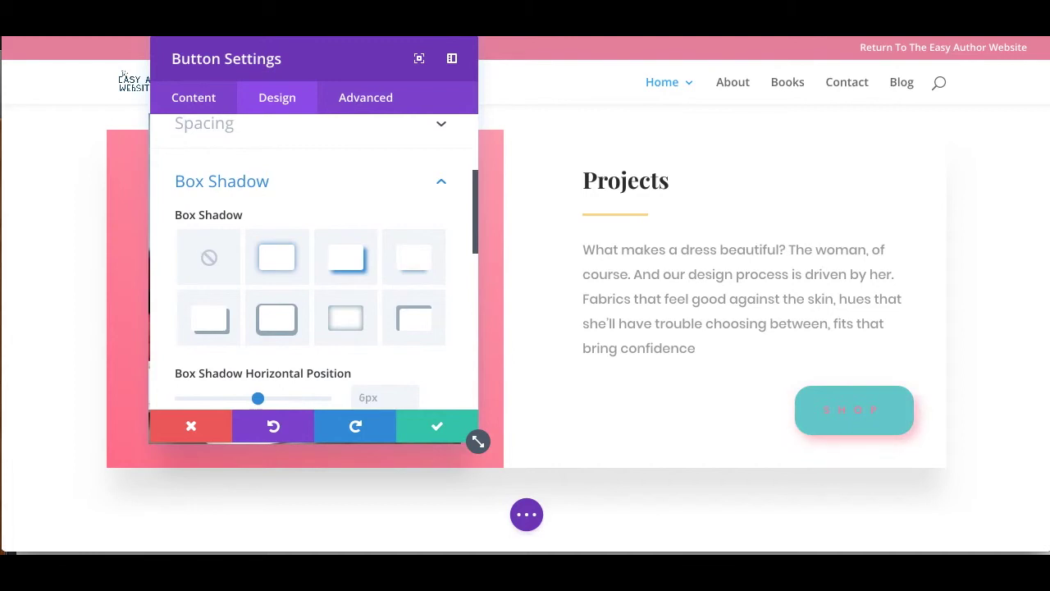
pyautogui.click(414, 256)
pyautogui.click(414, 318)
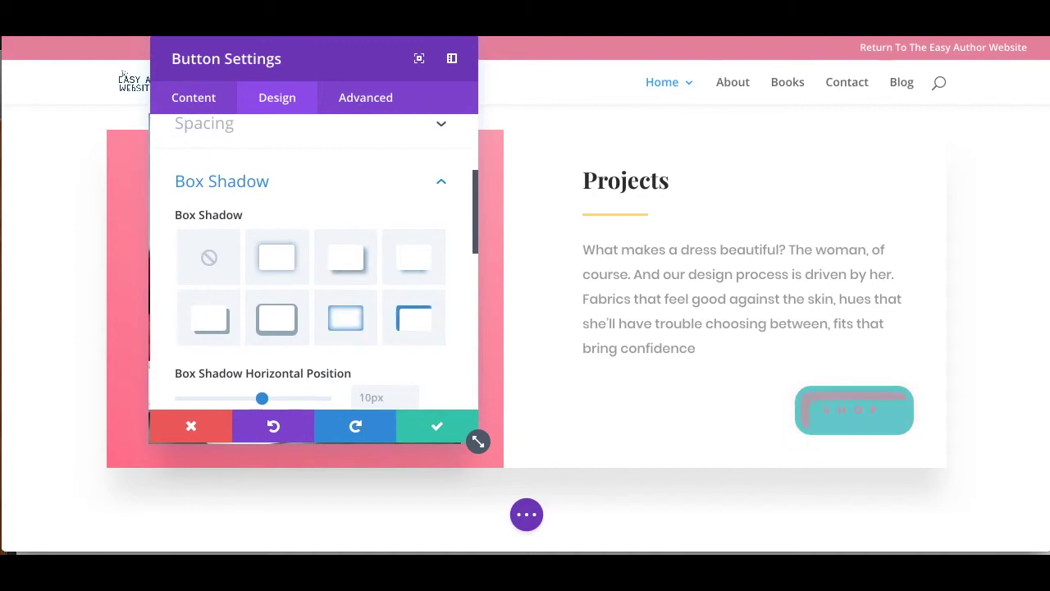
pyautogui.click(345, 317)
pyautogui.click(415, 318)
pyautogui.click(276, 257)
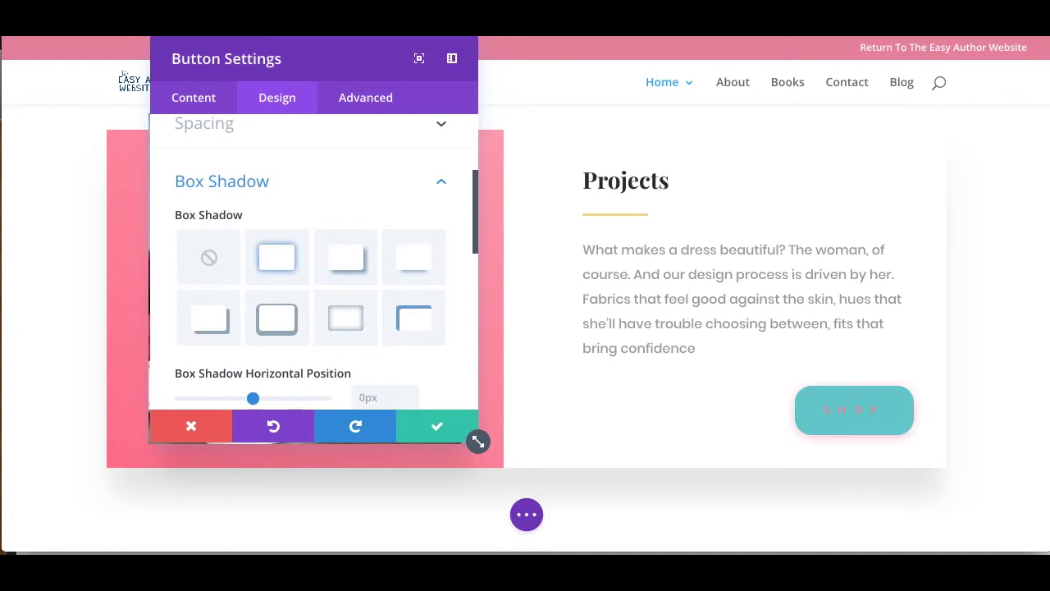
pyautogui.click(277, 319)
# Set the Shop button's box shadow vertical position to 9px and its shadow colour to the yellow-green #cad04c
pyautogui.scroll(-3, 311, 270)
pyautogui.moveTo(253, 267)
pyautogui.mouseDown()
pyautogui.moveTo(215, 267)
pyautogui.moveTo(291, 268)
pyautogui.moveTo(261, 267)
pyautogui.mouseUp()
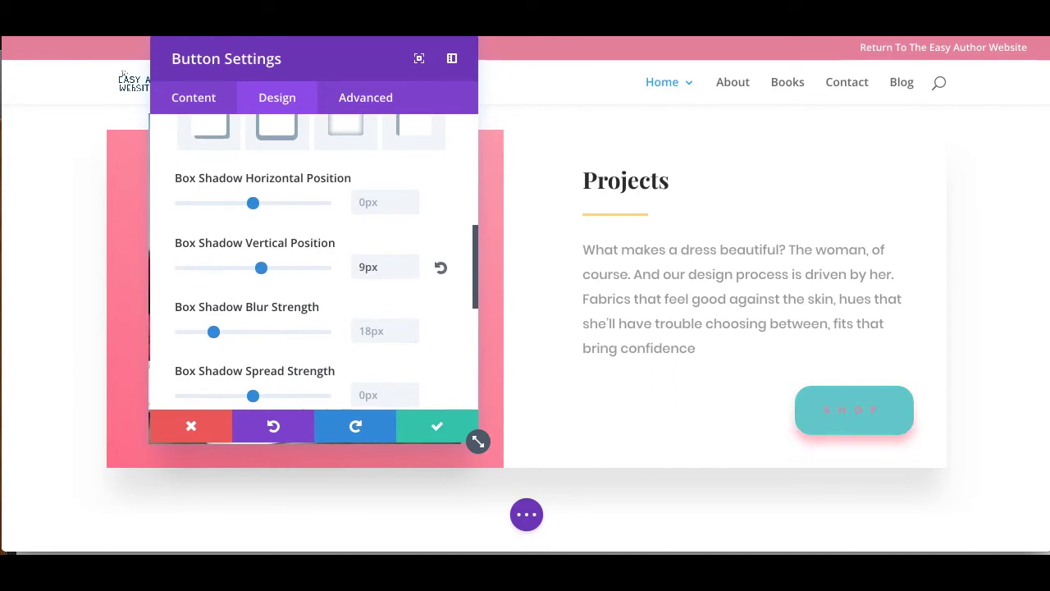
pyautogui.scroll(-2, 312, 271)
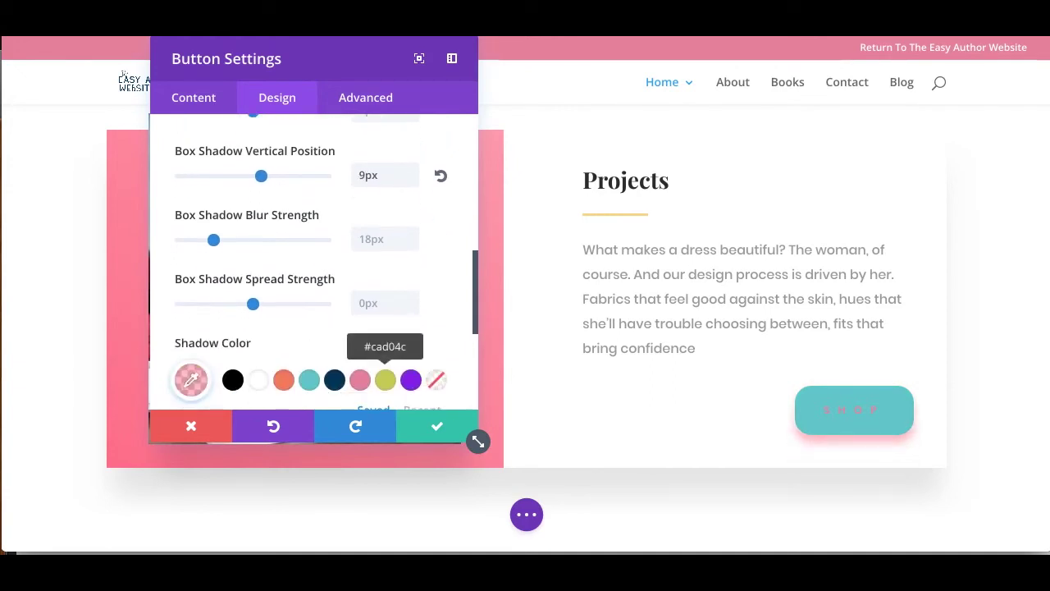
pyautogui.click(385, 379)
pyautogui.scroll(-3, 329, 328)
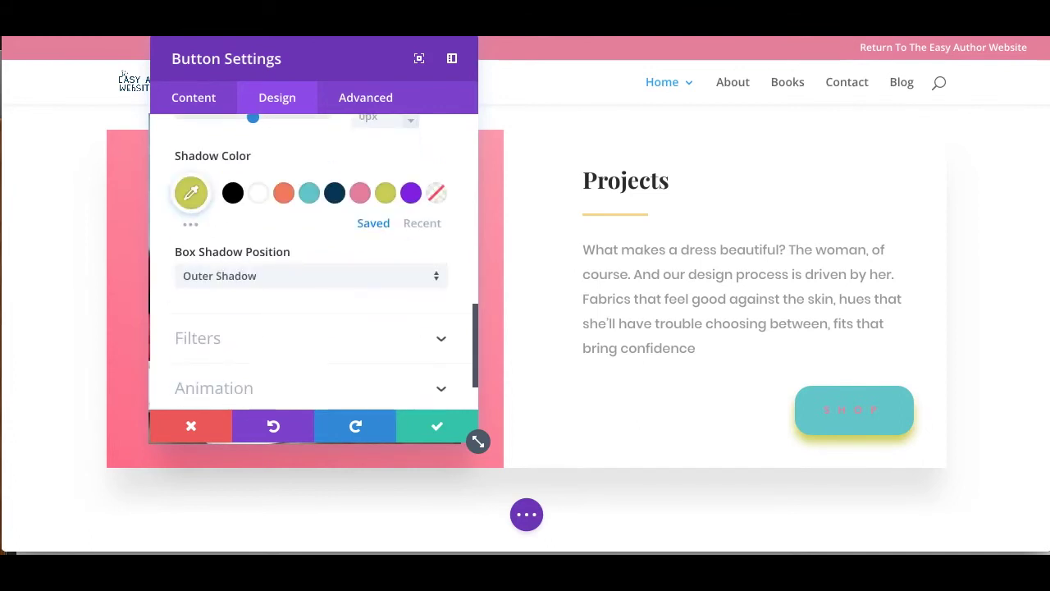
pyautogui.scroll(-1, 312, 262)
pyautogui.scroll(10, 311, 263)
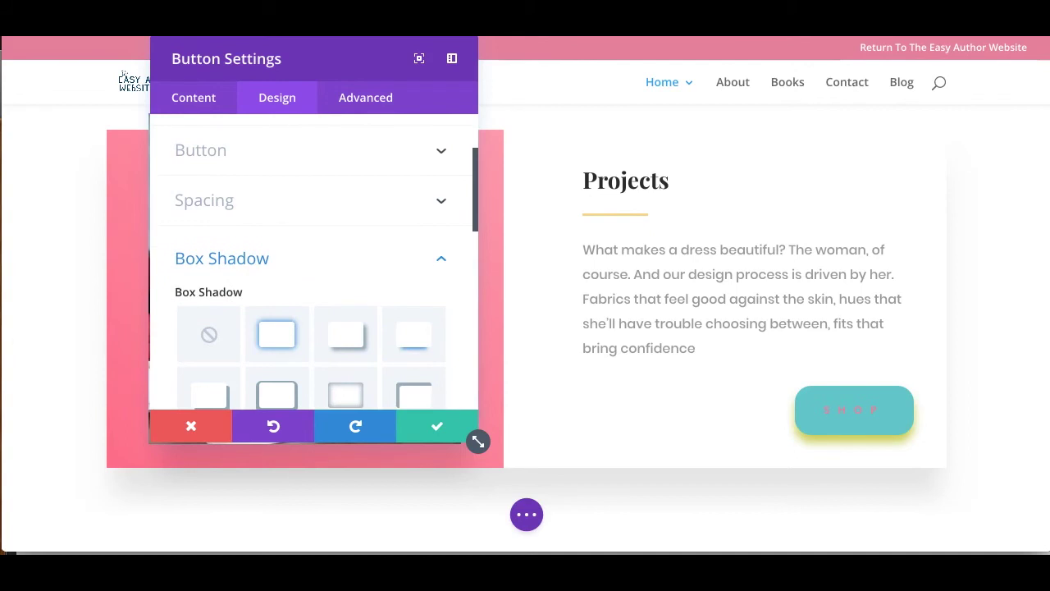
pyautogui.scroll(-5, 312, 262)
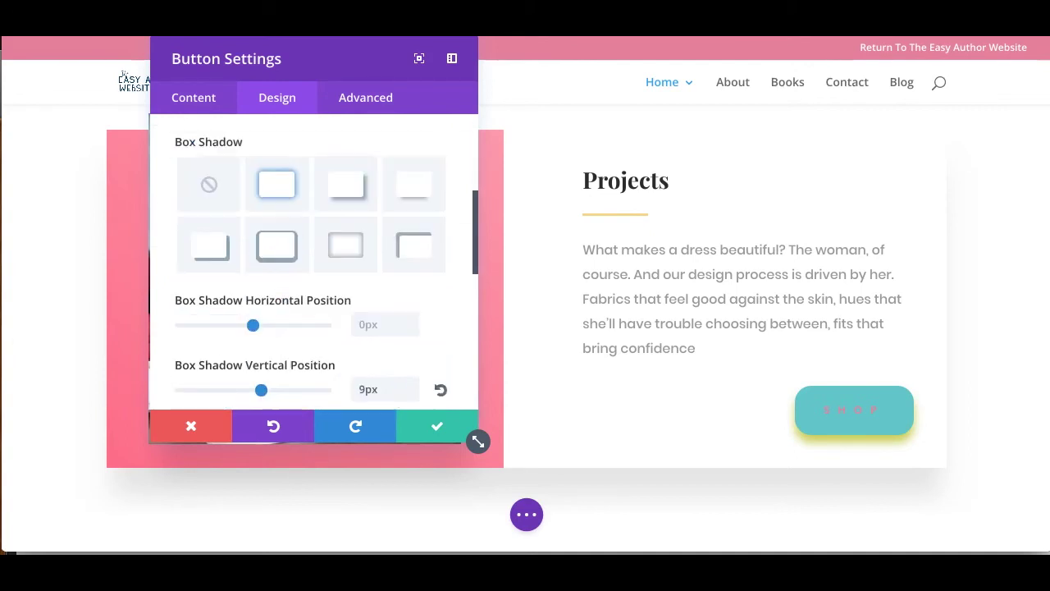
pyautogui.scroll(-3, 312, 263)
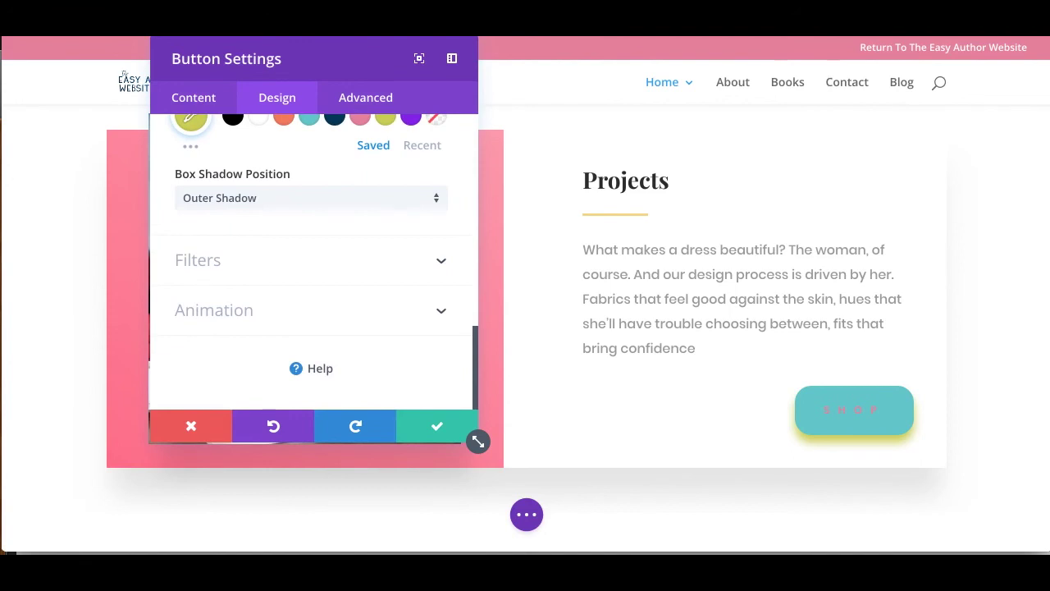
pyautogui.scroll(3, 311, 263)
pyautogui.scroll(4, 311, 262)
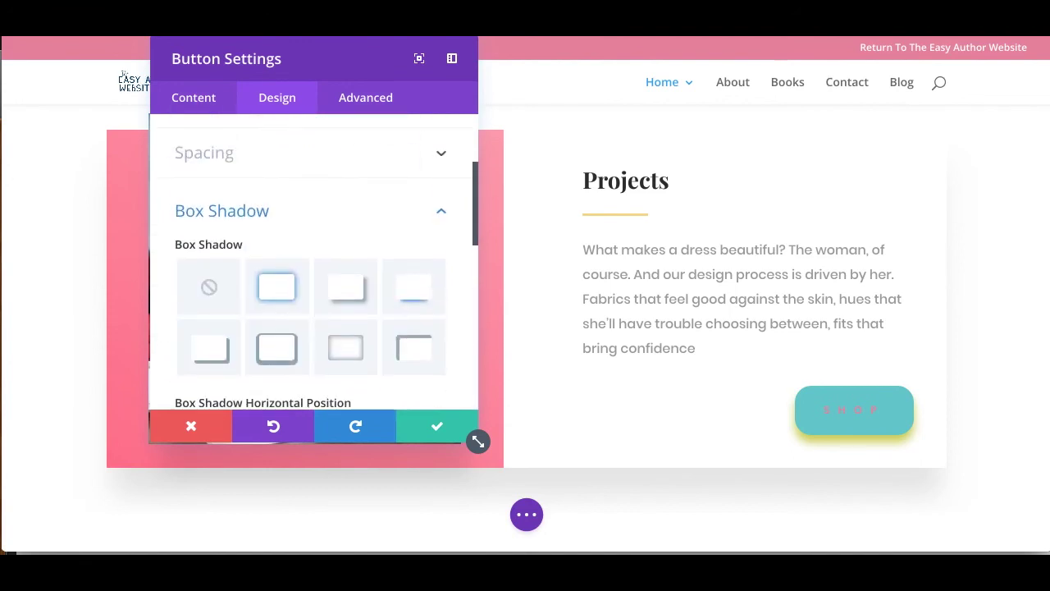